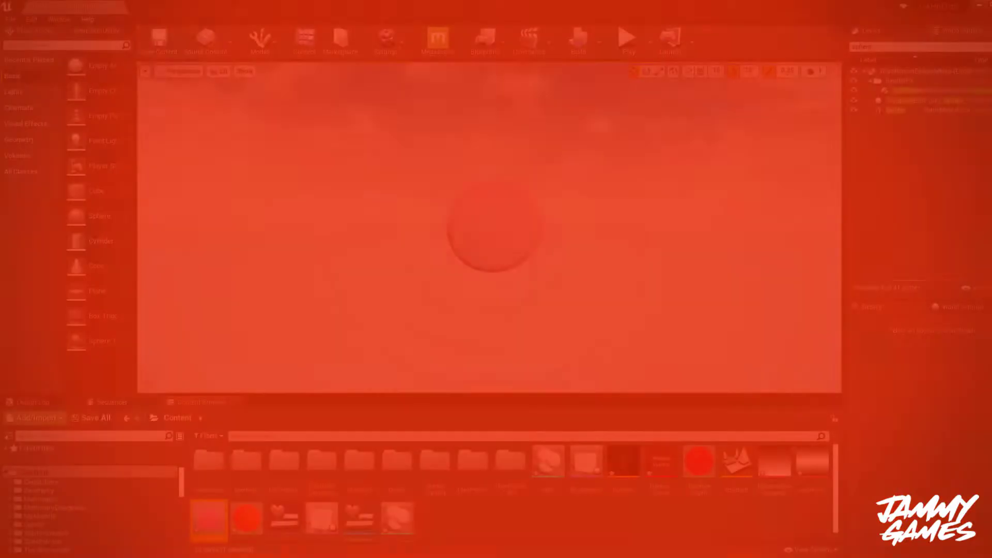
Step: Open the jellyFish material so its node graph and pink translucent sphere preview appear
left_click(531, 303)
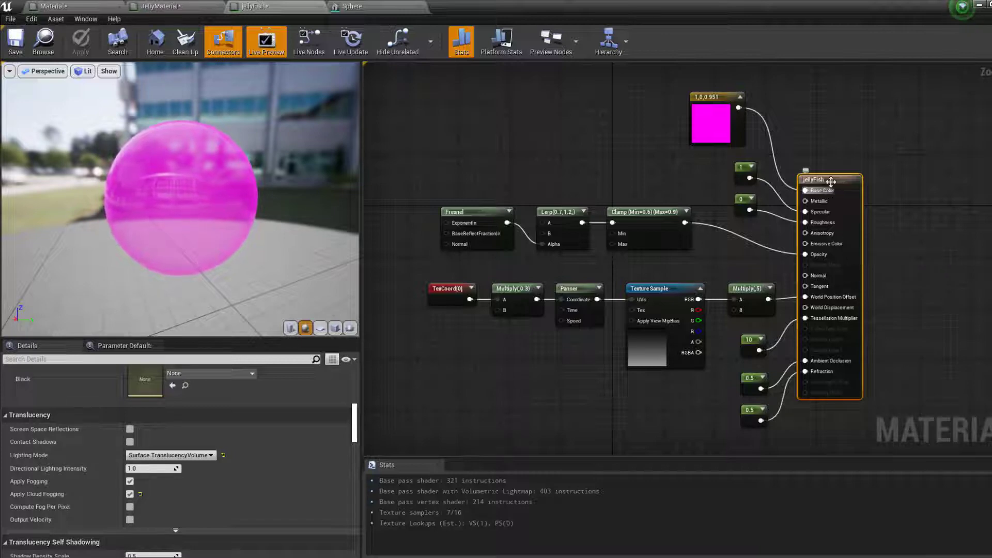
scroll(168, 480, "up", 10)
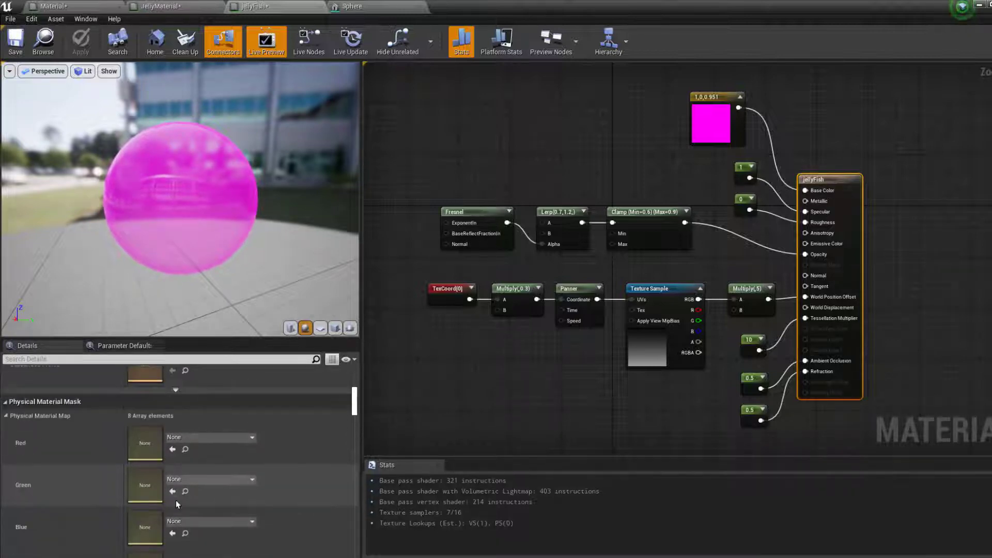
scroll(178, 504, "up", 3)
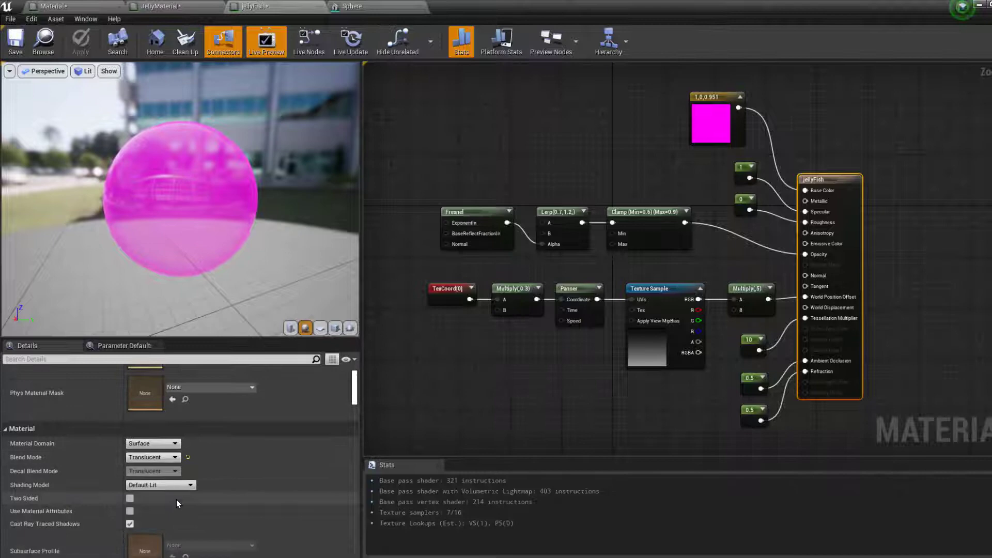
scroll(177, 491, "up", 1)
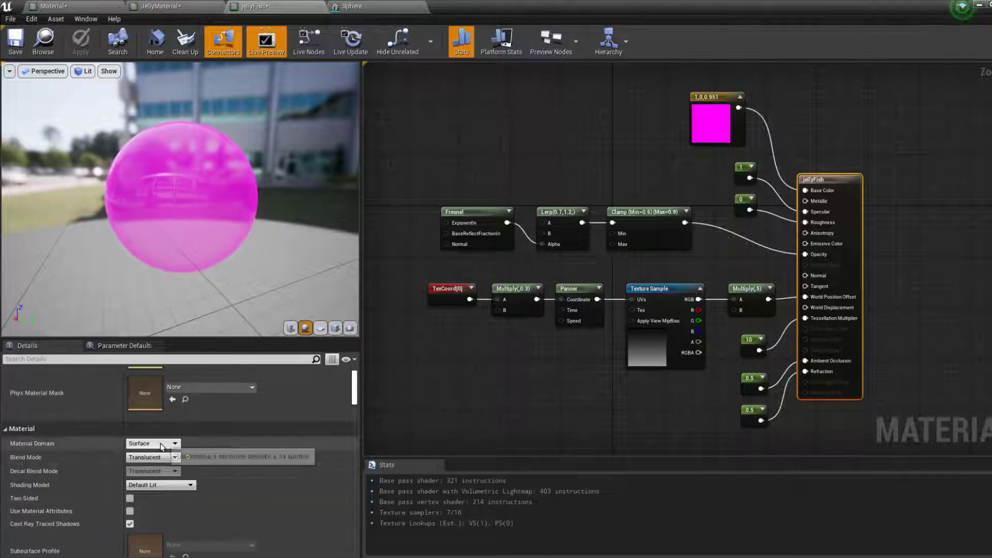
left_click(155, 443)
left_click(155, 452)
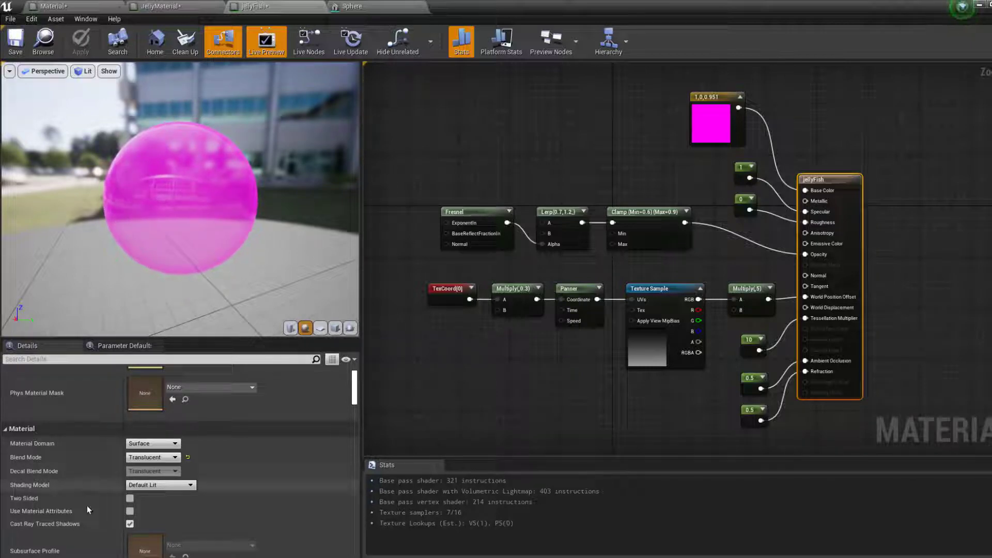
scroll(78, 457, "down", 10)
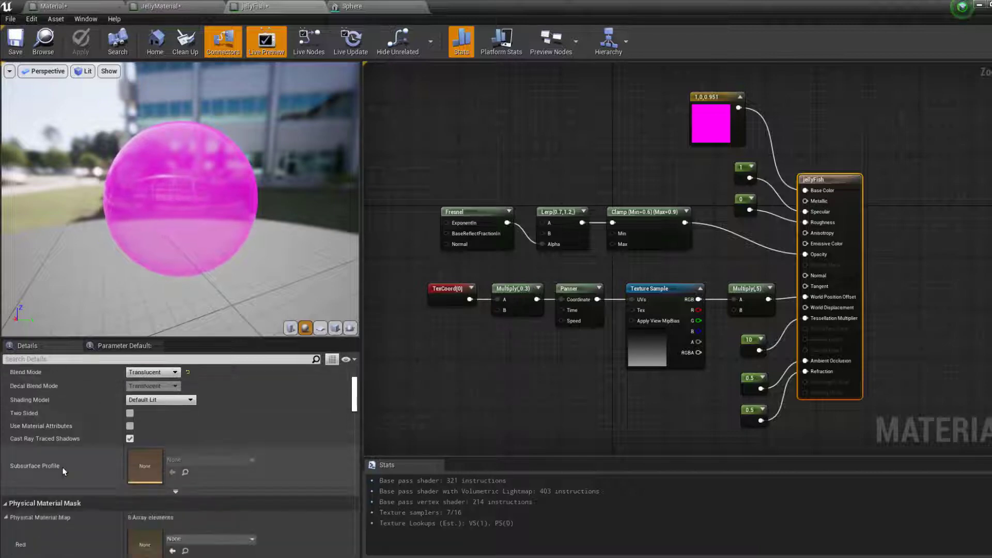
scroll(64, 470, "down", 10)
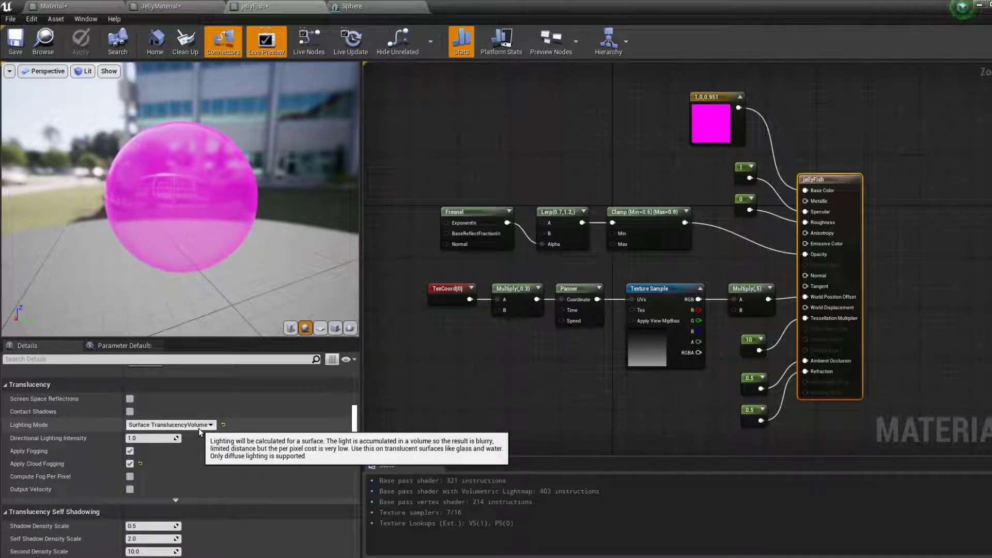
scroll(206, 428, "up", 1)
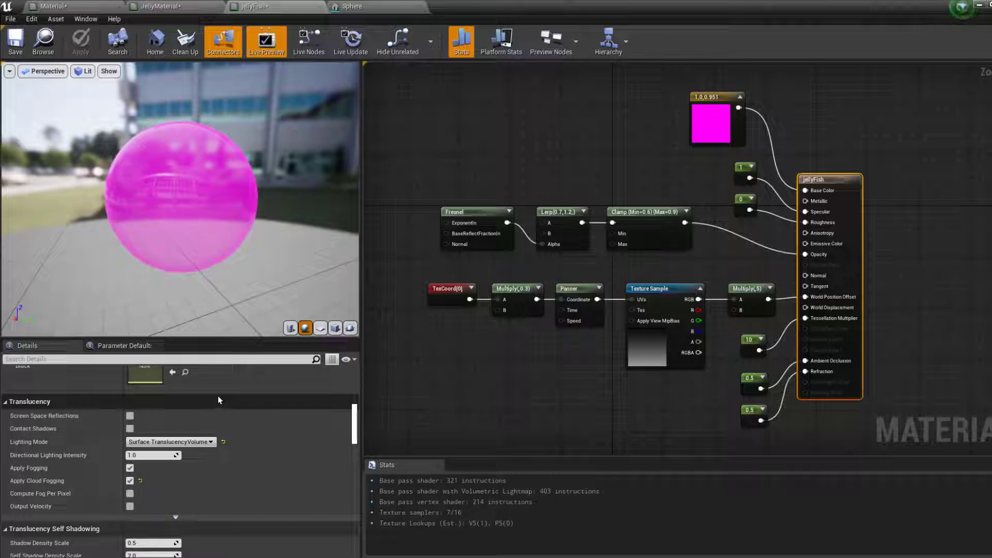
scroll(217, 397, "down", 1)
scroll(220, 395, "down", 15)
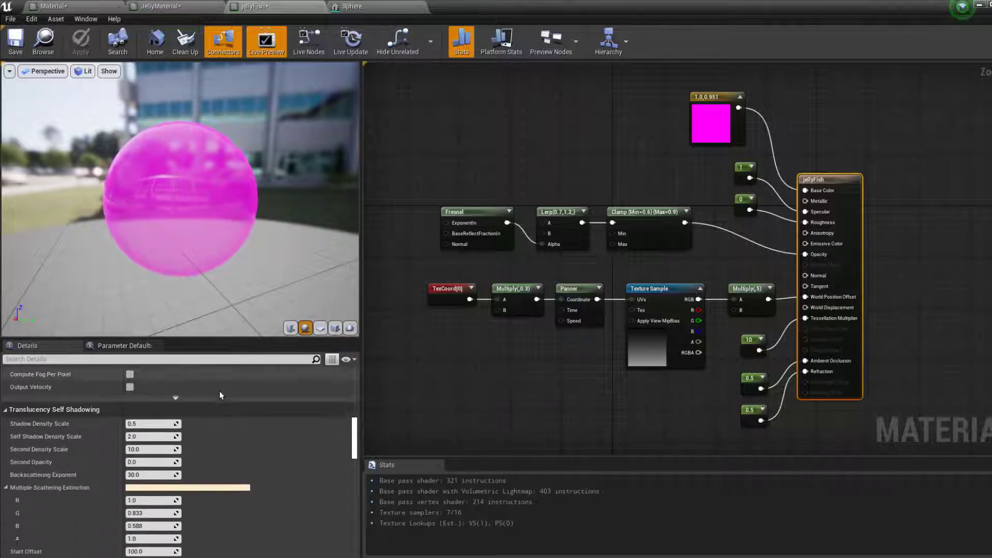
scroll(220, 396, "down", 10)
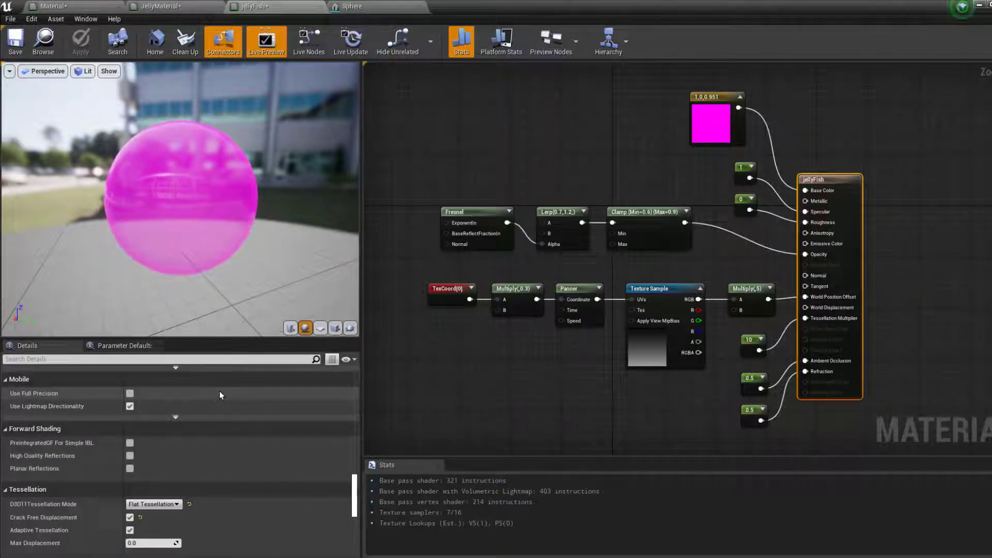
scroll(220, 395, "up", 1)
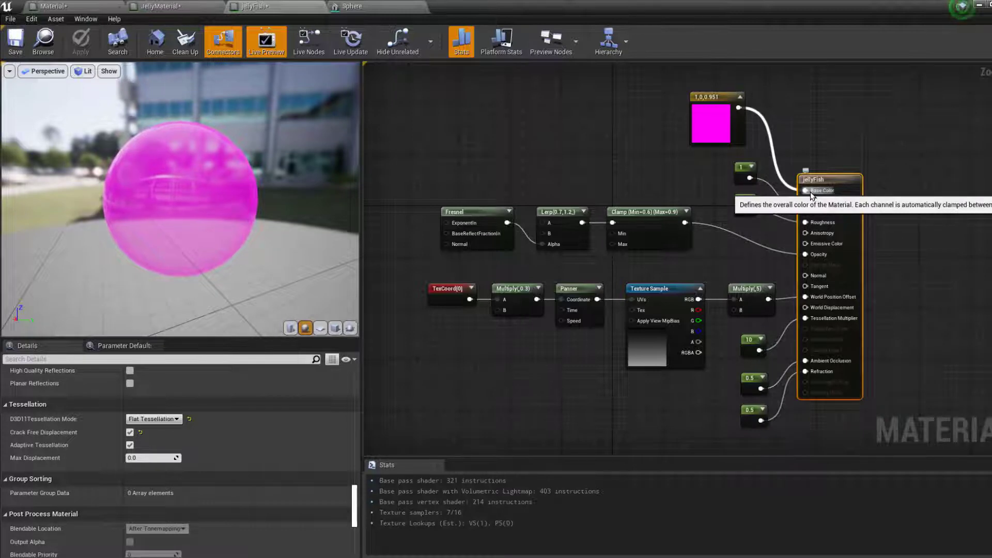
Step: Change the pink Constant3Vector base colour to blue (0, 0.0437, 1)
left_click(719, 114)
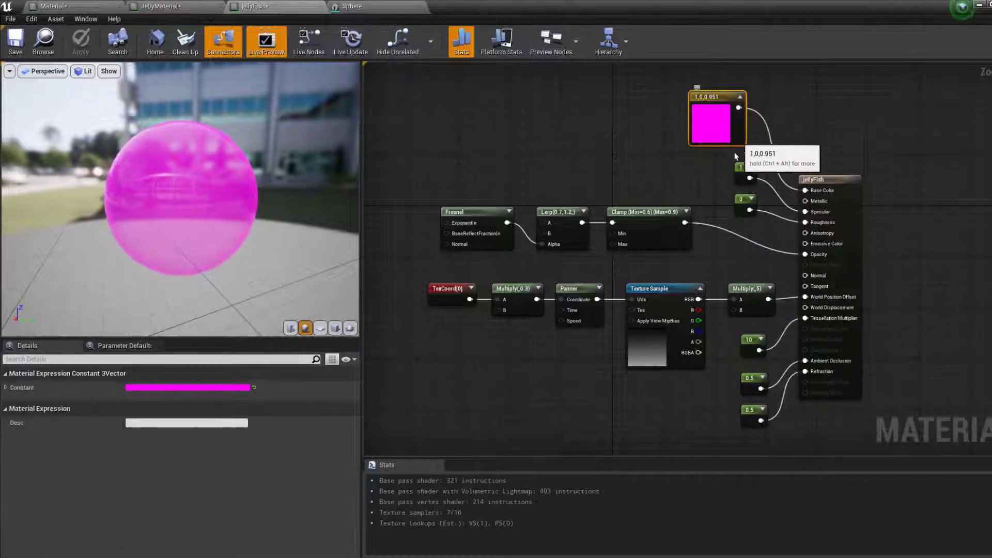
double_click(719, 115)
left_click(812, 164)
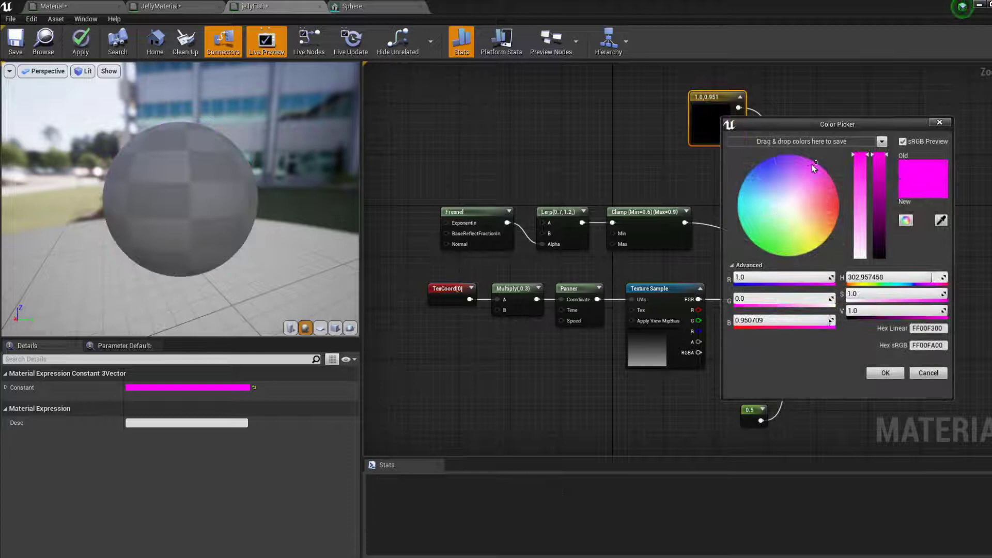
left_click_drag(816, 165, 755, 153)
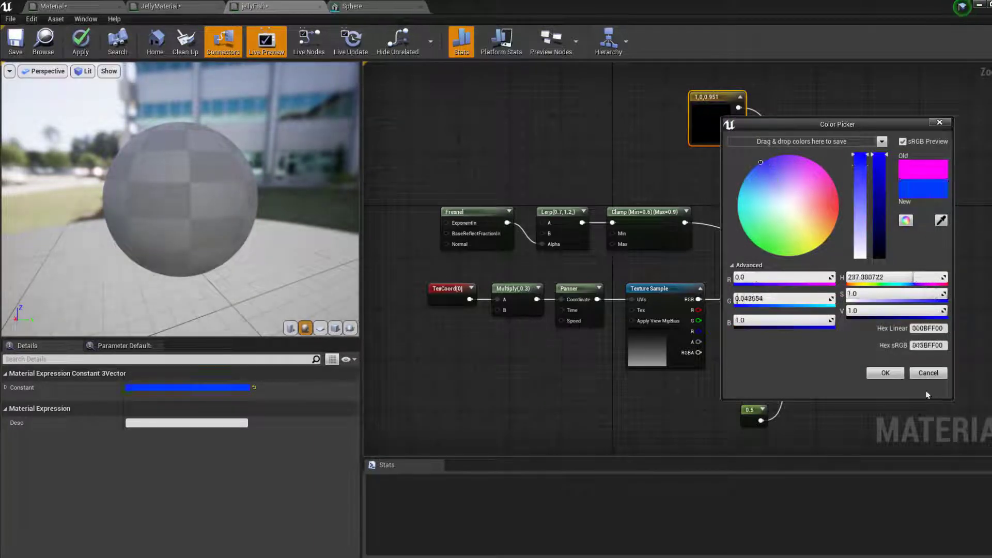
left_click(889, 376)
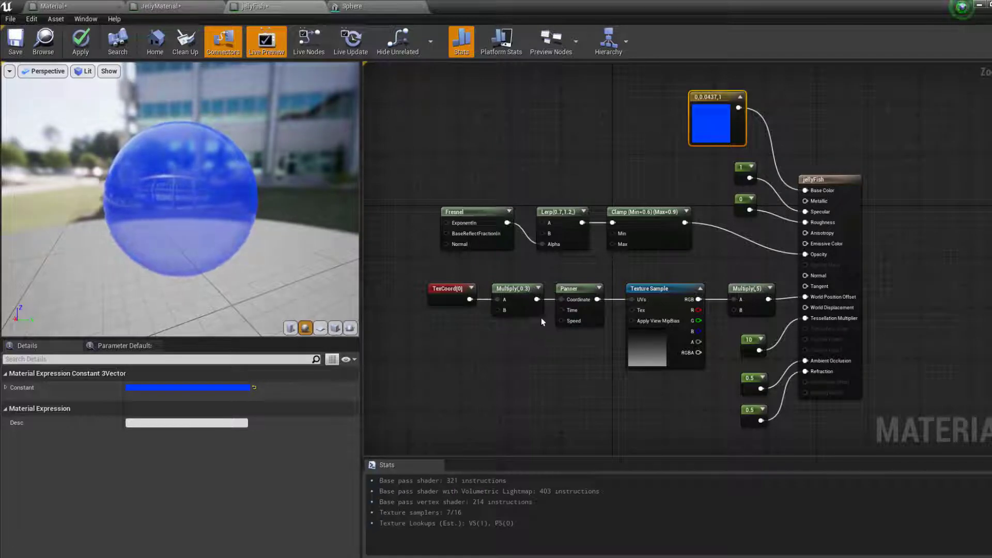
mouse_move(814, 268)
Step: Preview the Fresnel node's output alone and orbit the sphere to inspect its white rim
left_click(479, 214)
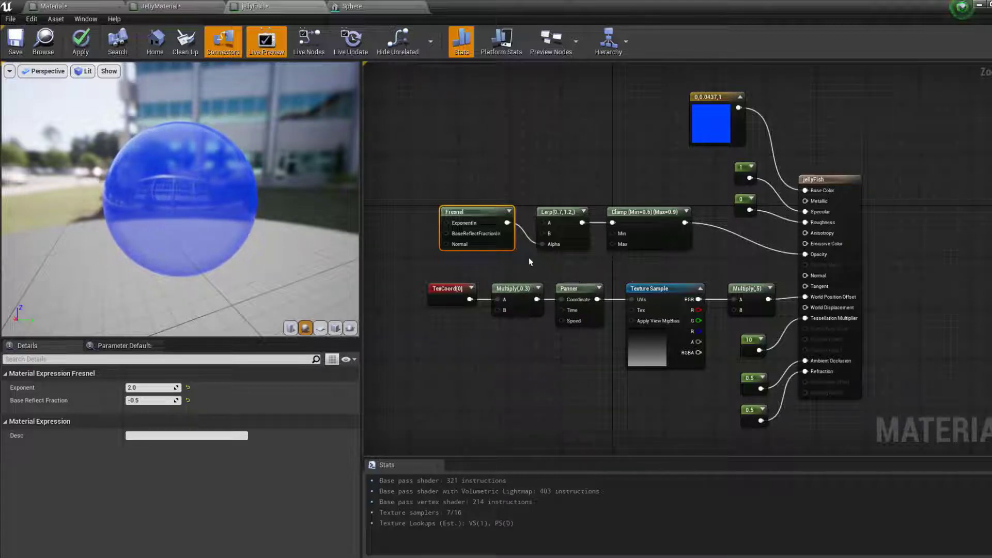
right_click(489, 213)
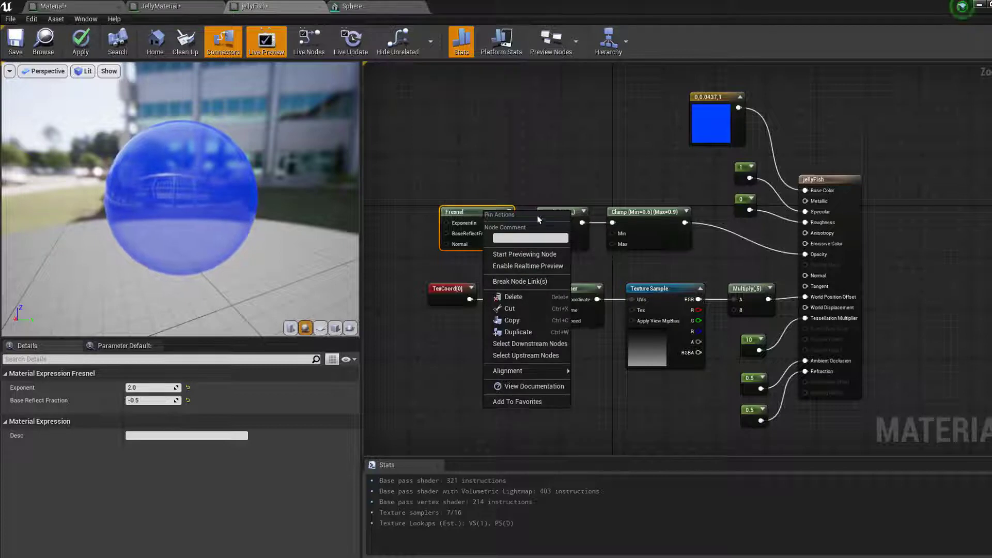
left_click(544, 255)
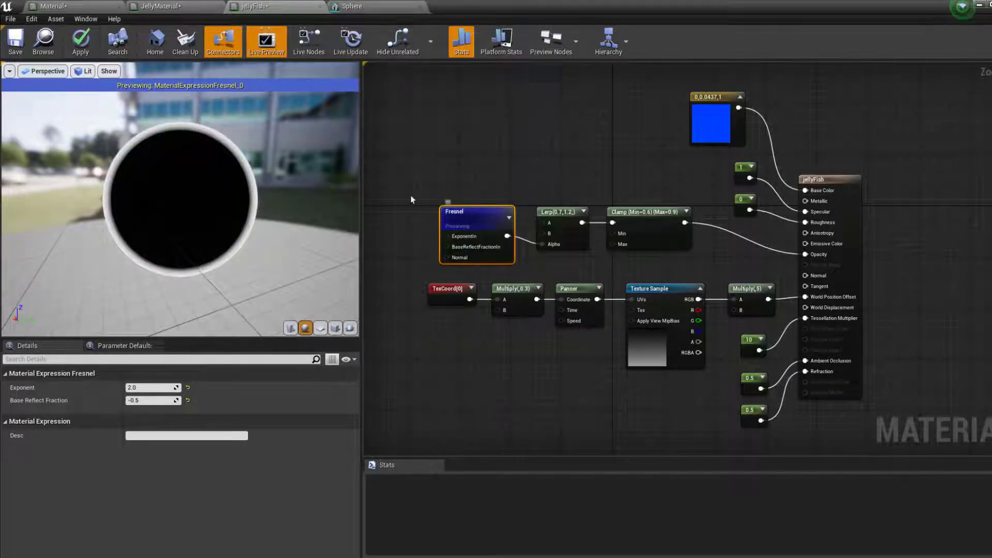
left_click_drag(160, 216, 206, 108)
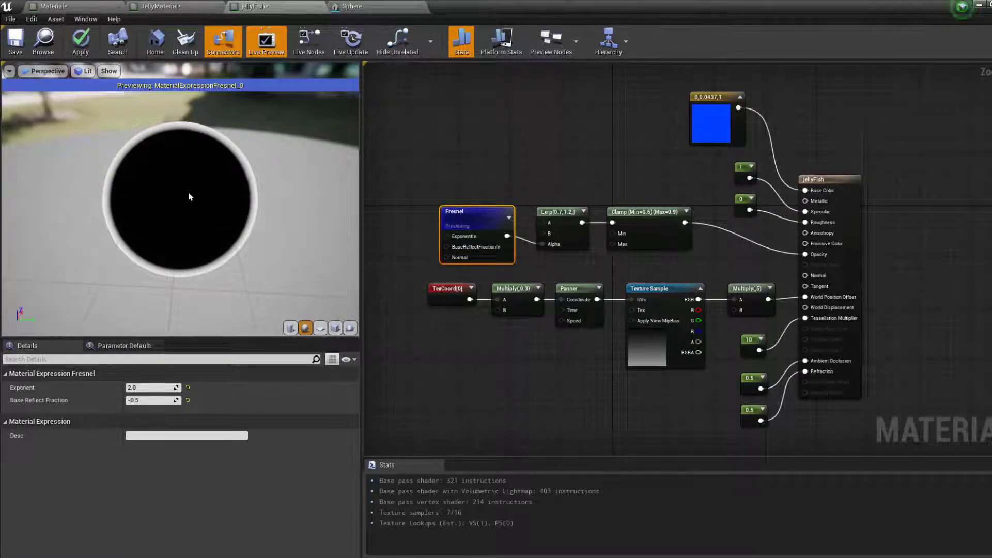
left_click_drag(189, 197, 189, 134)
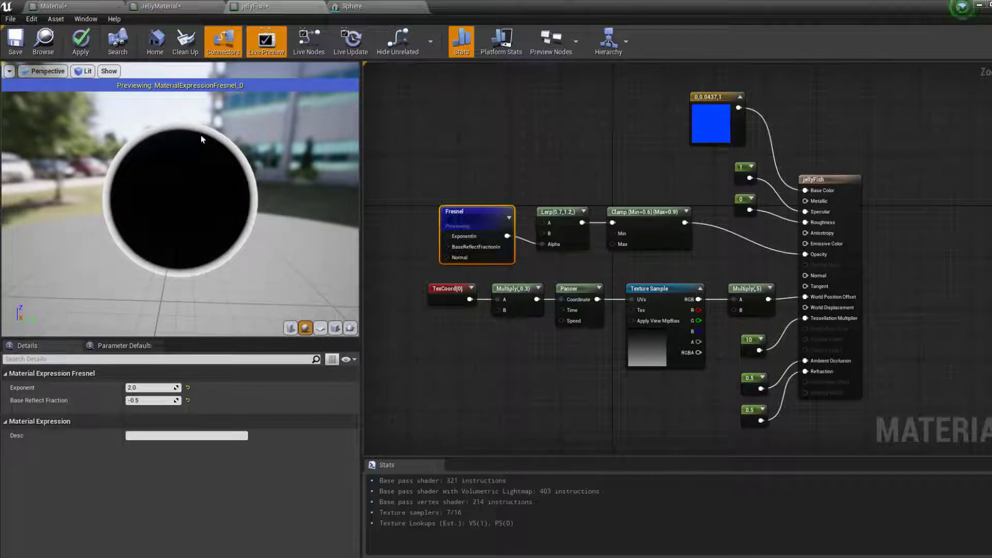
left_click_drag(202, 243, 227, 147)
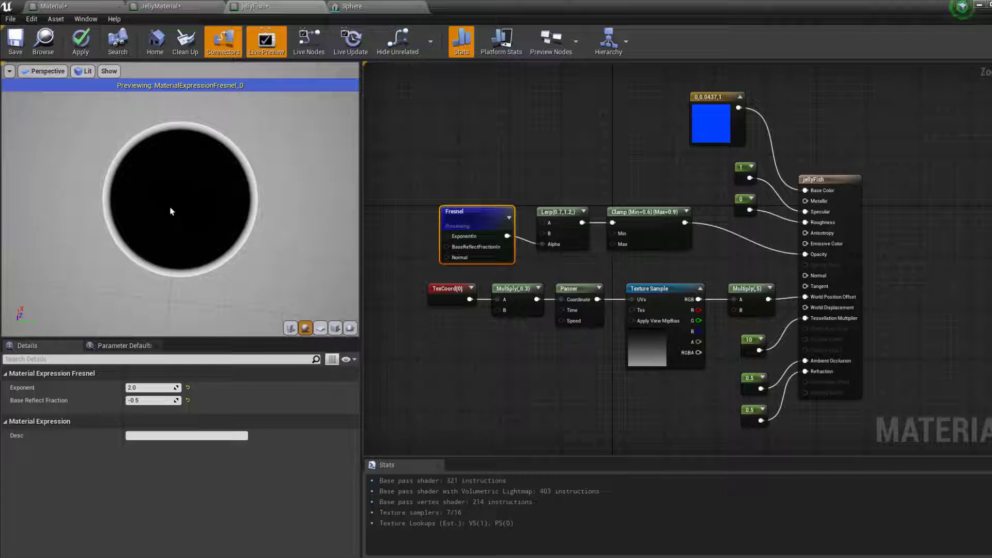
left_click_drag(171, 211, 293, 198)
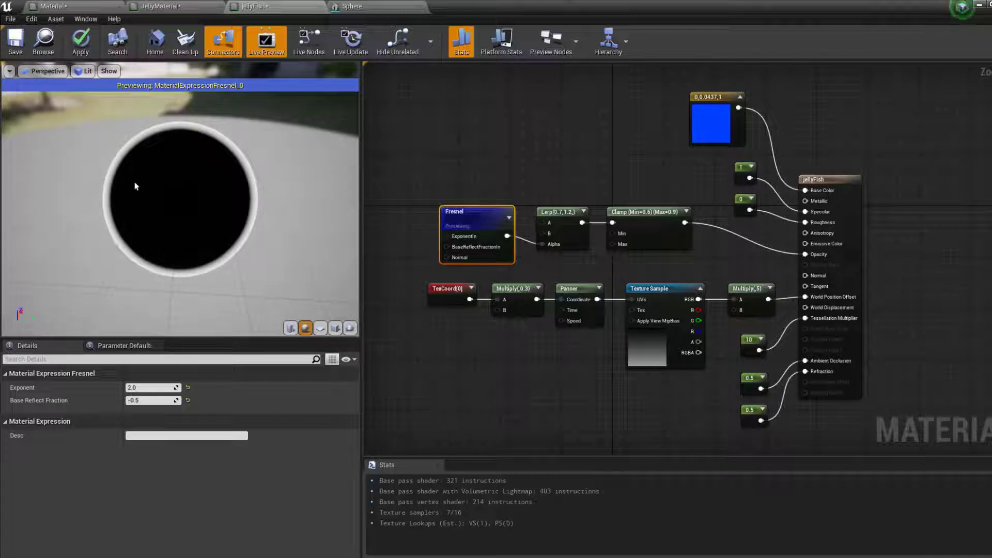
right_click(475, 215)
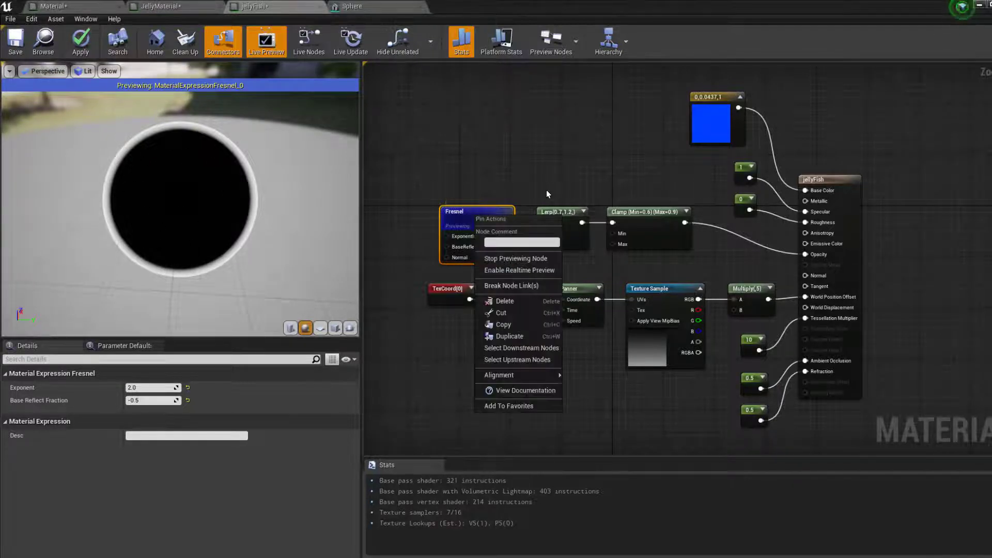
Step: Stop the Fresnel node preview and orbit to view the full translucent blue sphere
left_click(540, 256)
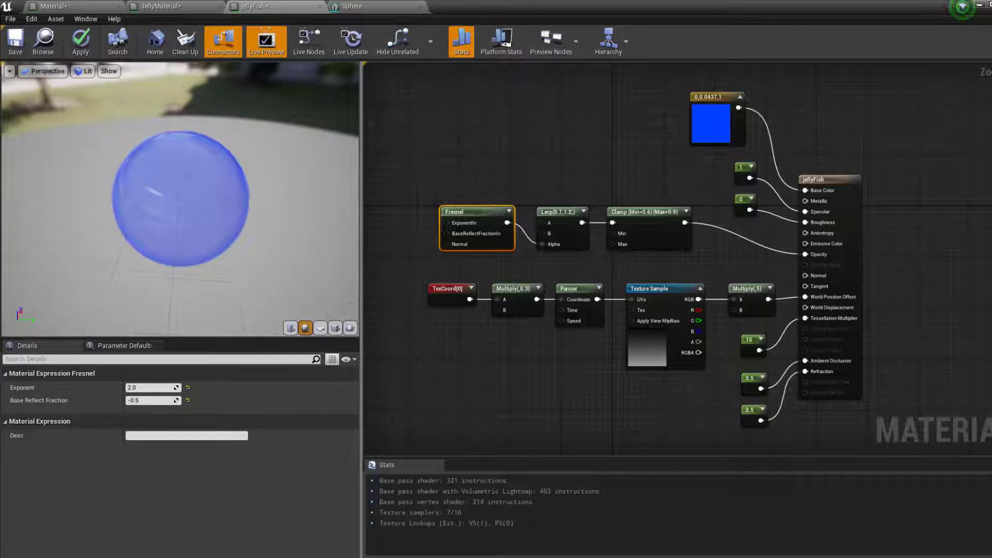
left_click_drag(222, 242, 281, 257)
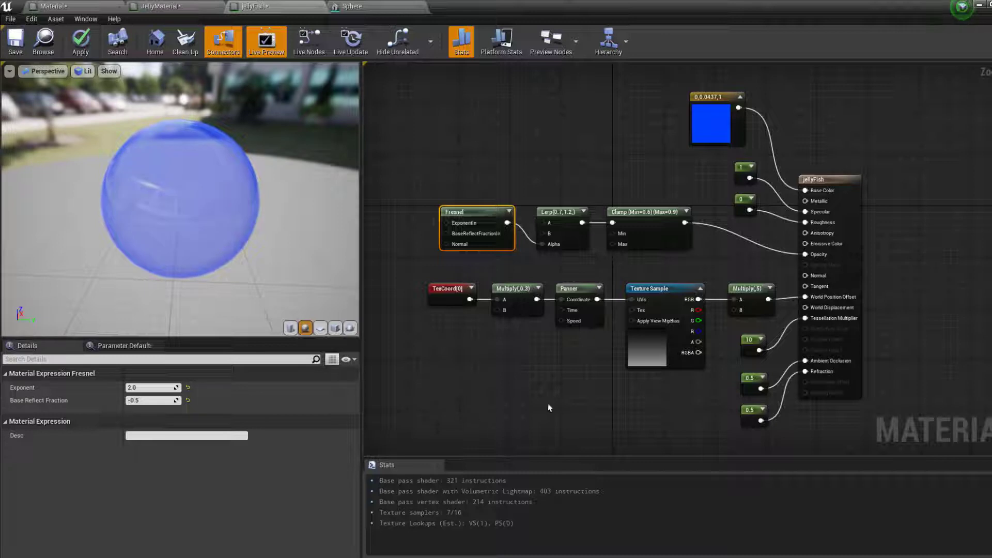
Step: Set Const B of the Multiply node feeding World Position Offset from 5 to 50
right_click_drag(572, 398, 587, 326)
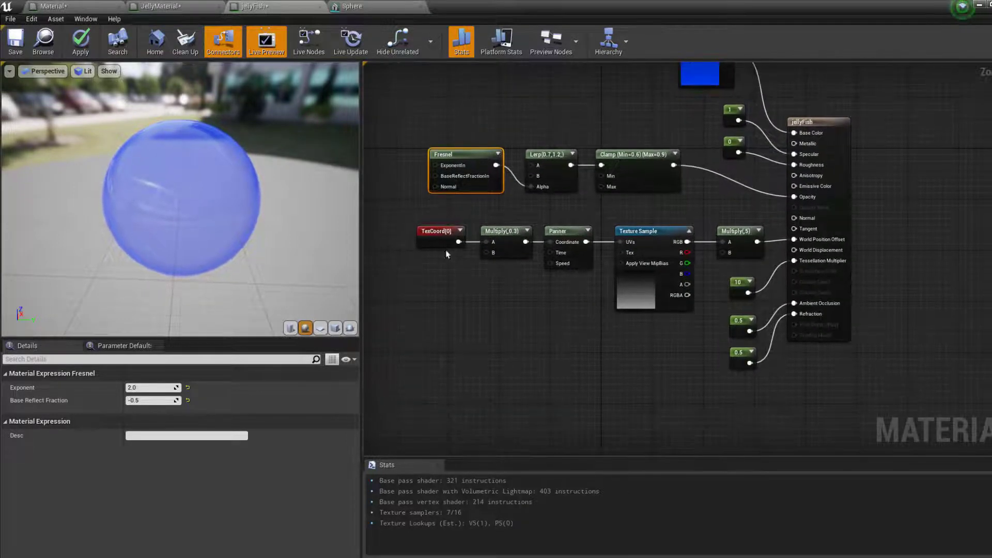
right_click_drag(447, 254, 427, 256)
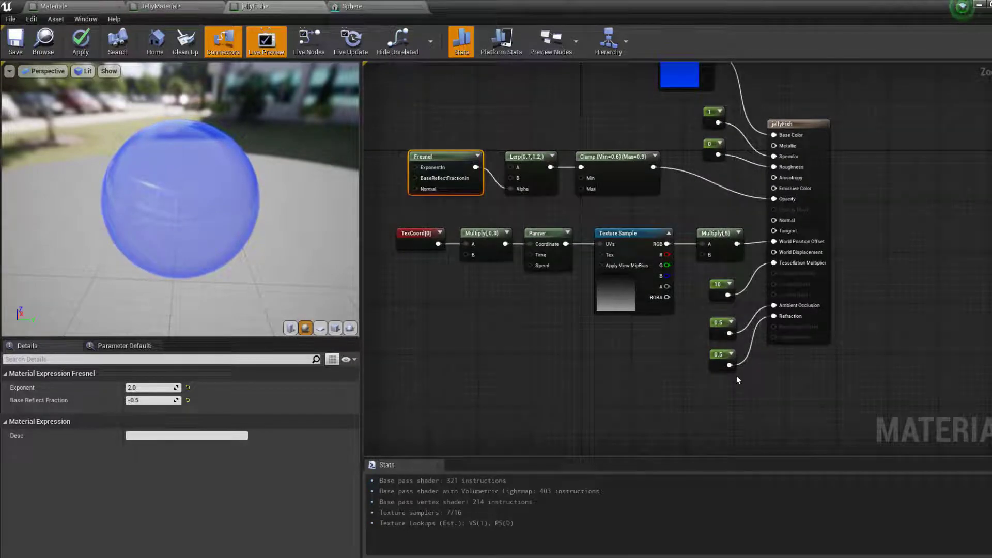
left_click_drag(737, 380, 718, 330)
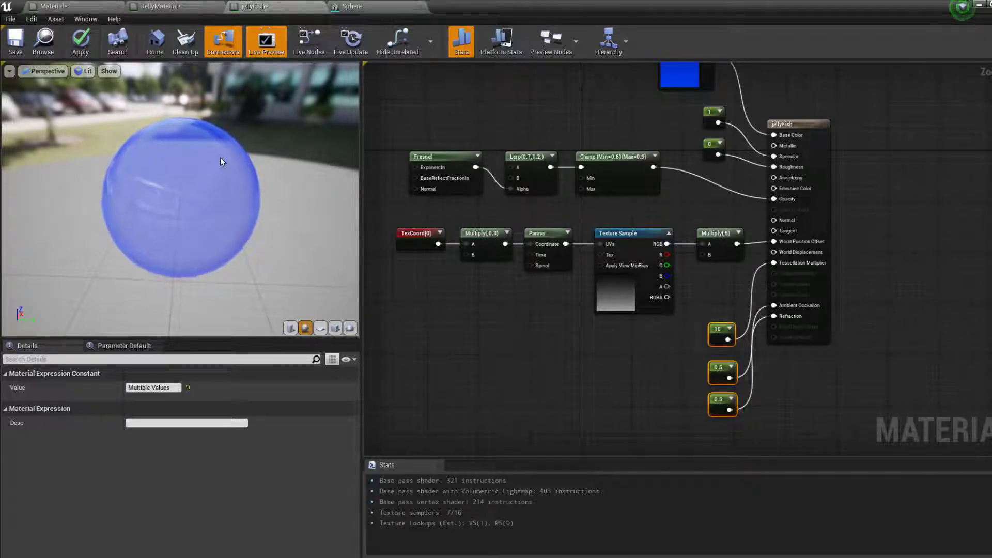
left_click(713, 232)
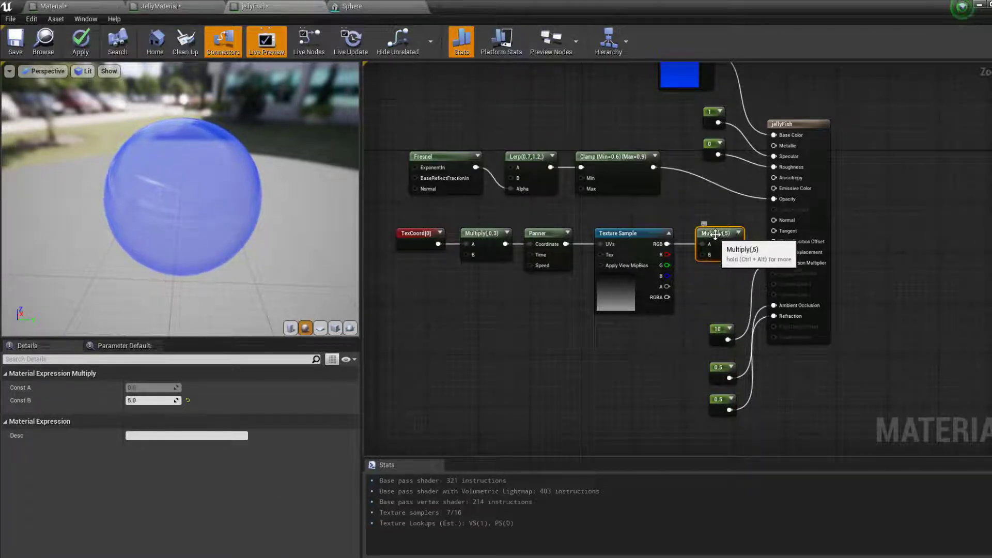
left_click(478, 310)
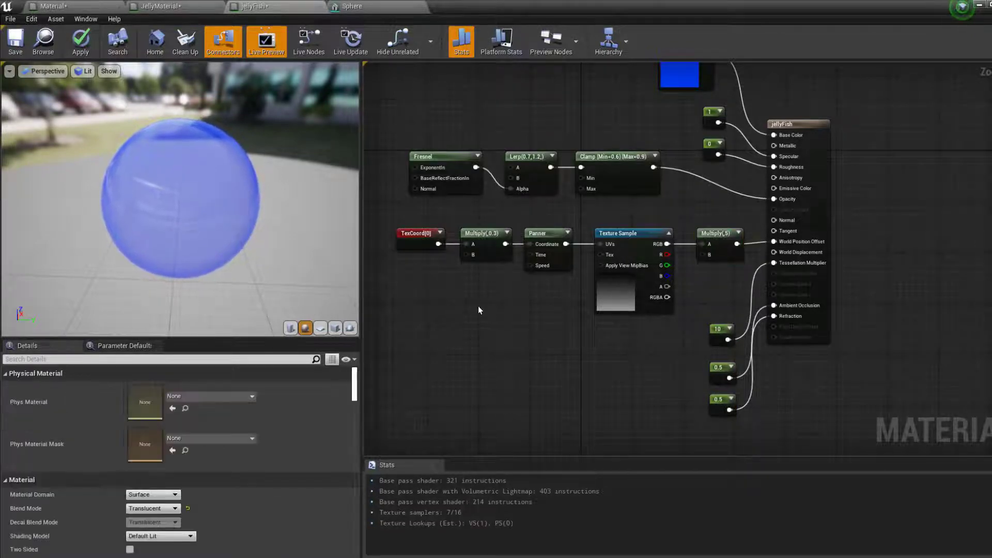
left_click(725, 236)
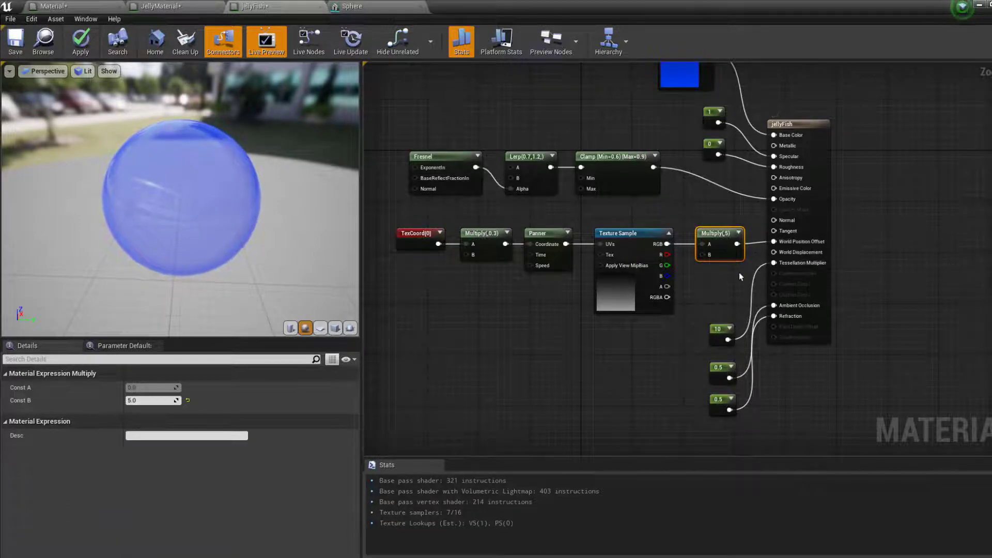
left_click(153, 401)
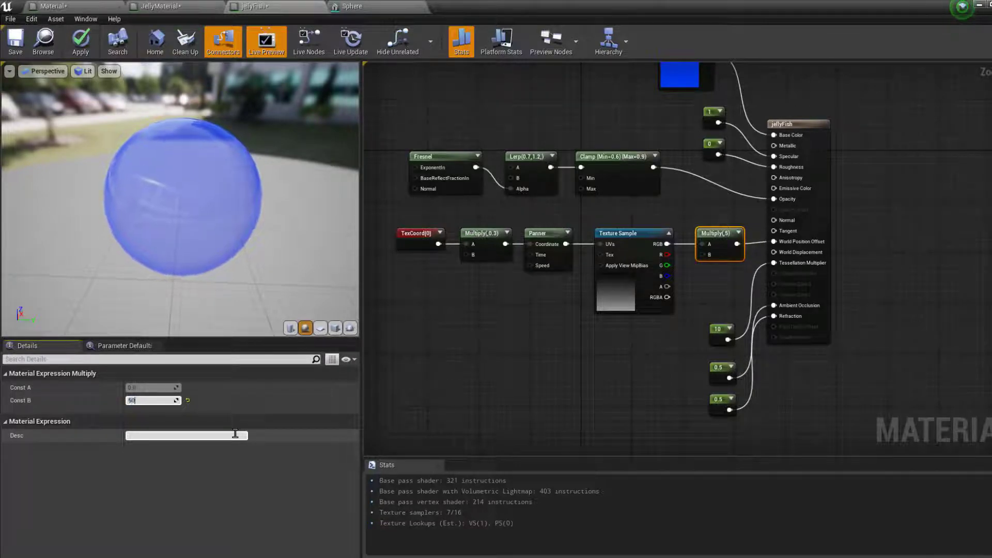
key("Return")
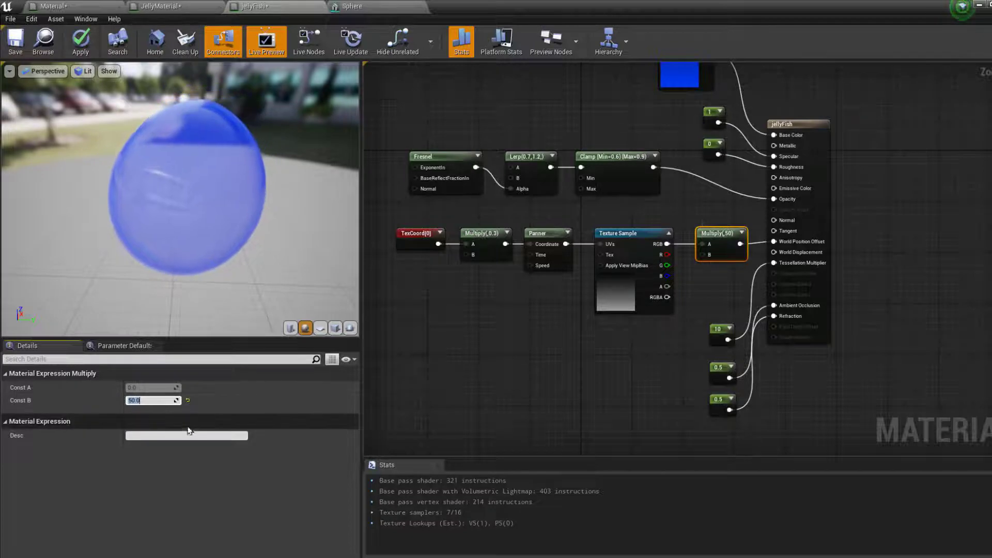
left_click(637, 236)
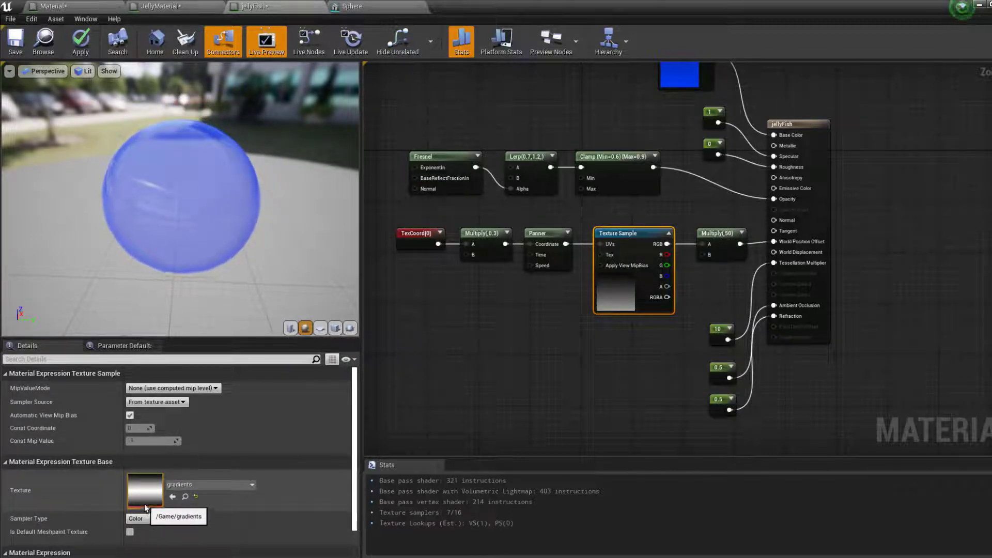
right_click(628, 238)
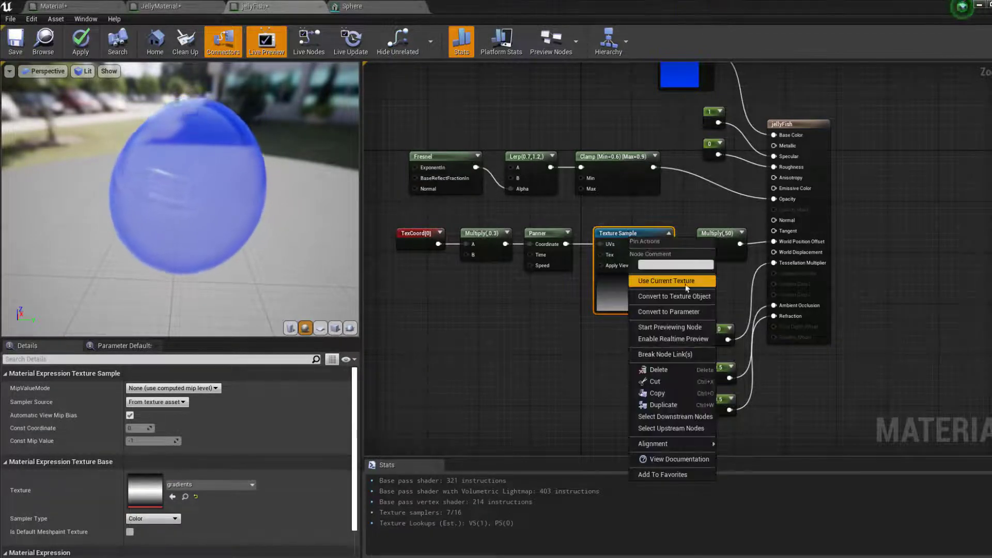
left_click(689, 327)
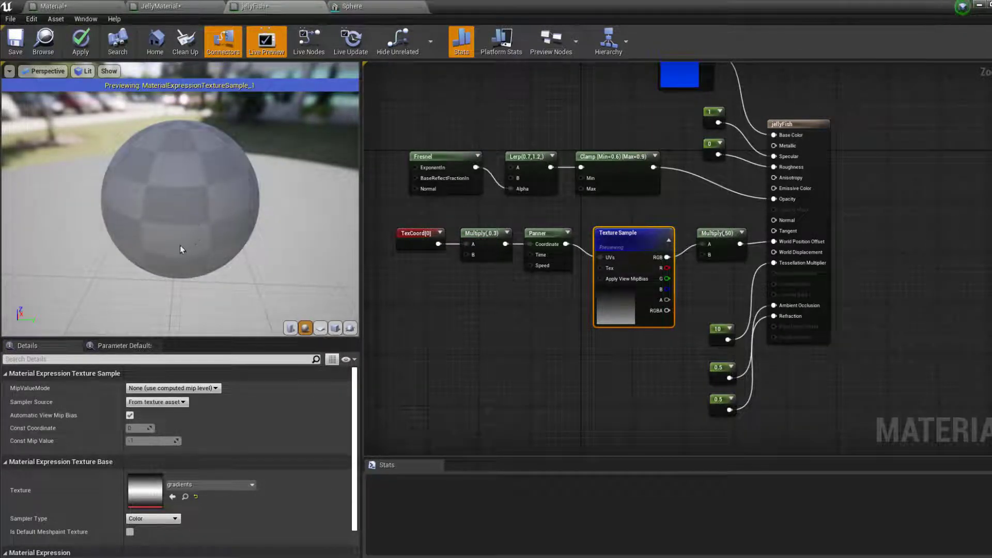
left_click_drag(180, 249, 128, 250)
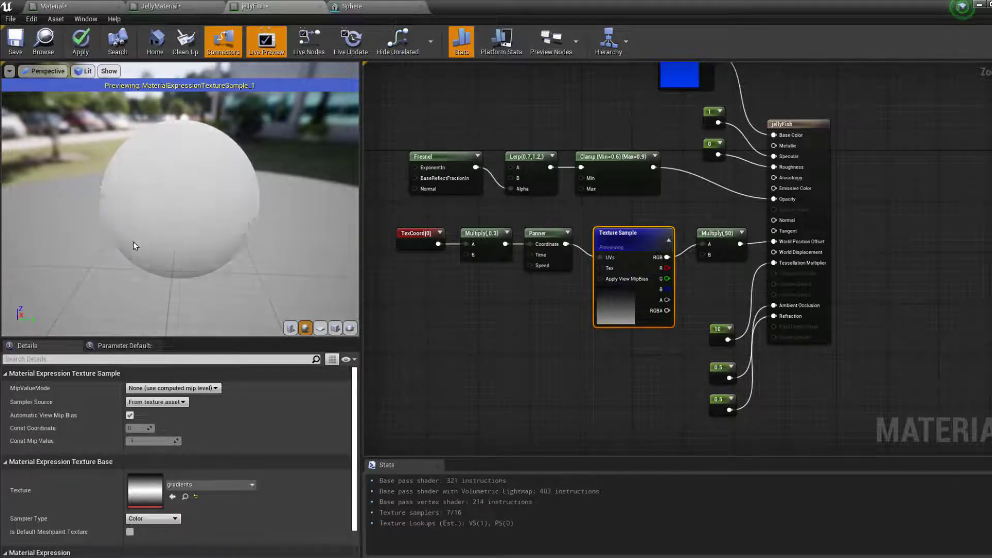
right_click(649, 231)
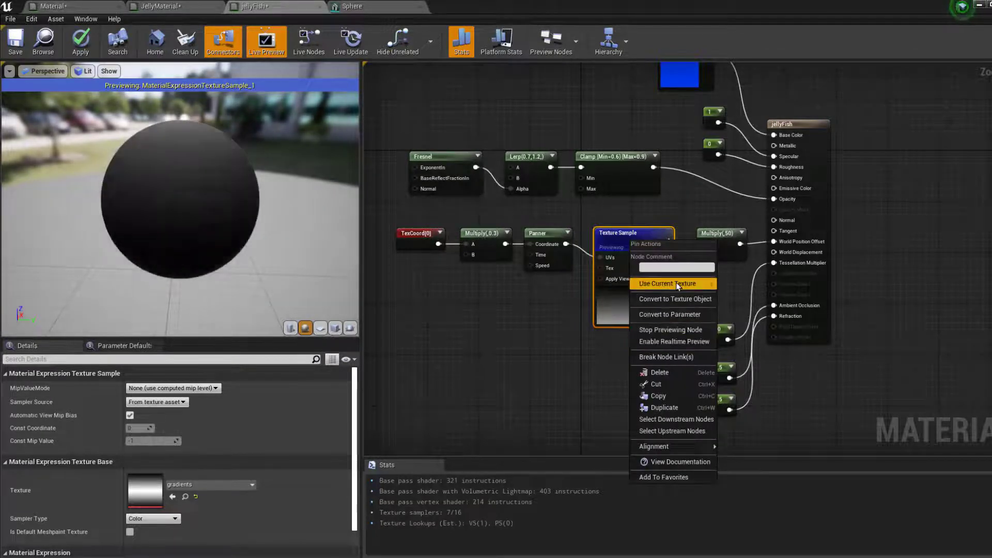
Step: End the Texture Sample preview and set the Panner's Speed Y to 10, trying 40 and 20 first
left_click(684, 330)
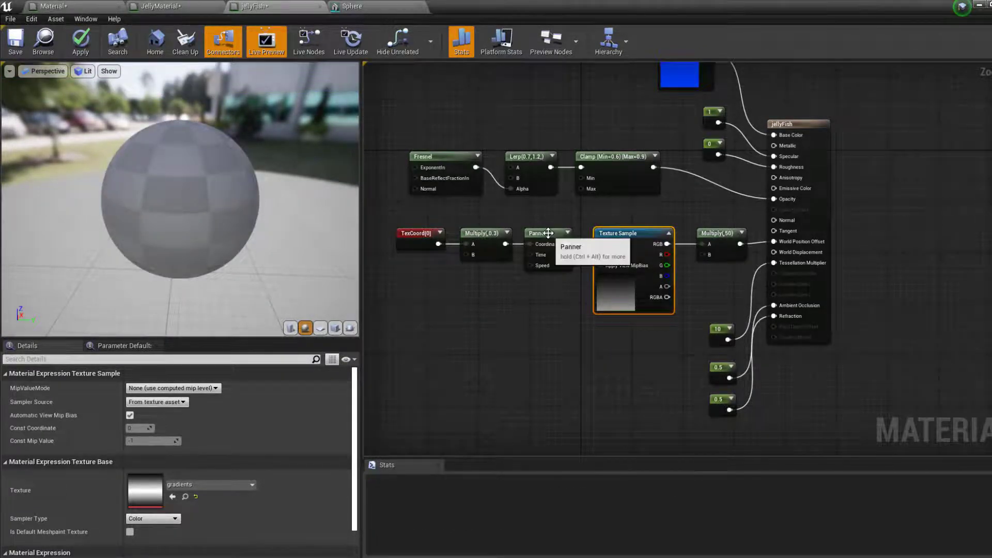
left_click(548, 264)
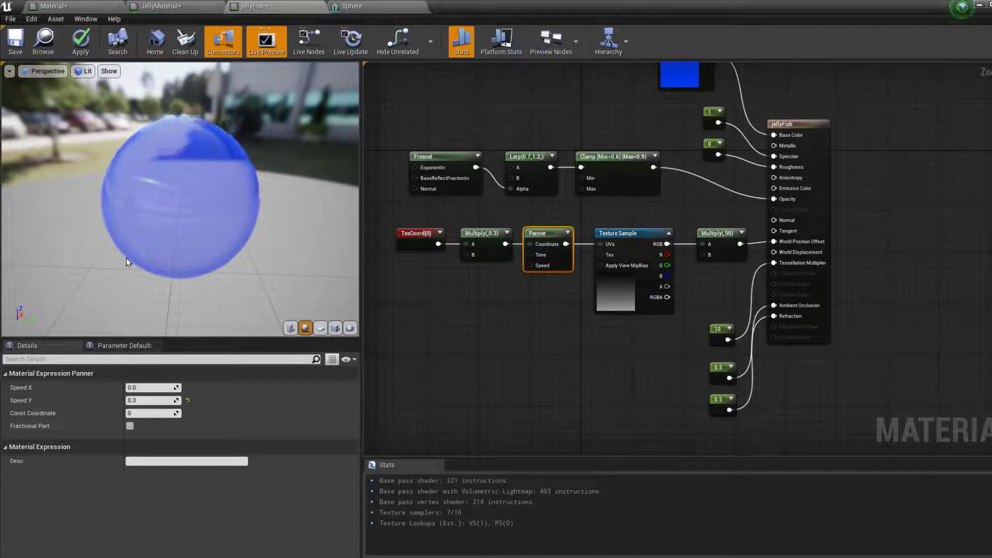
left_click(486, 243)
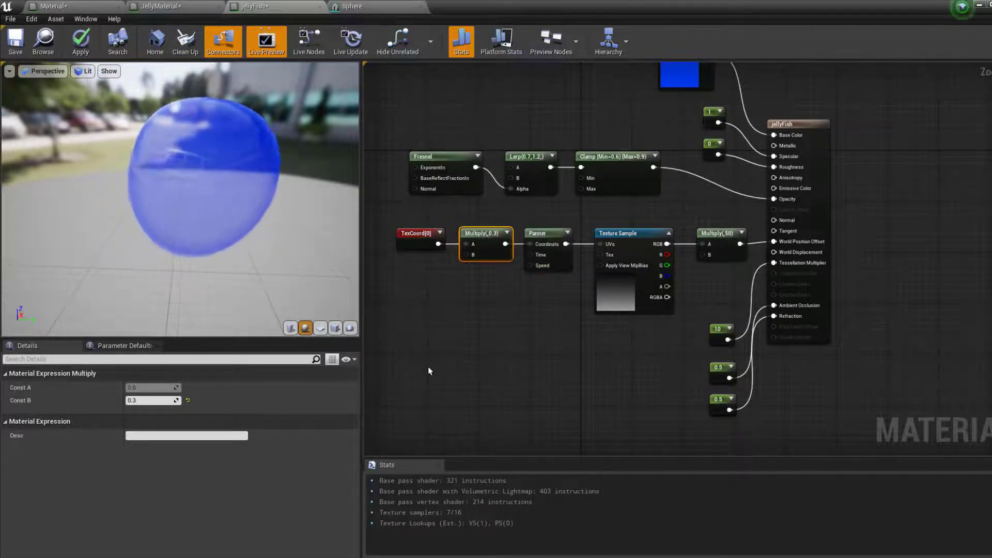
left_click(546, 245)
left_click(150, 400)
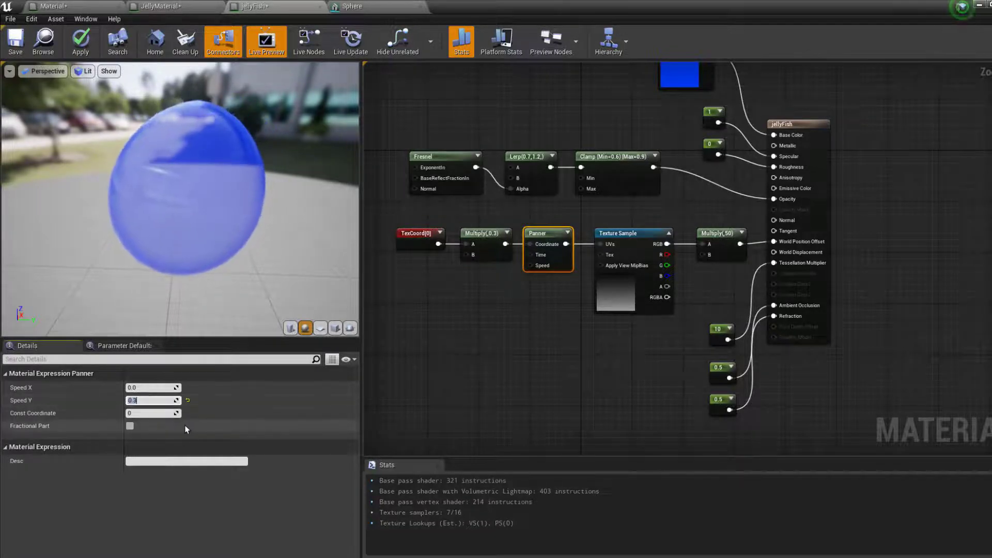
type("40")
key("Return")
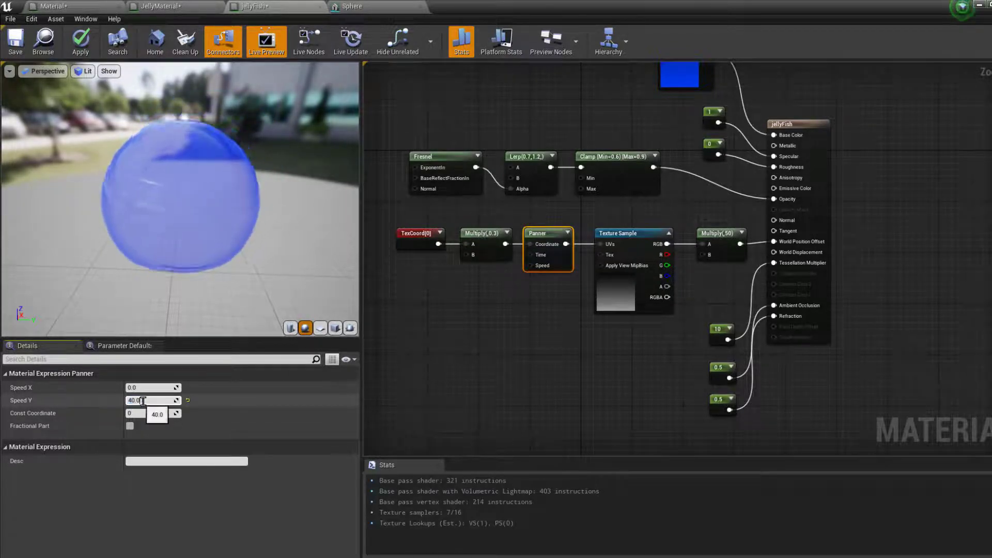
type("20")
key("Return")
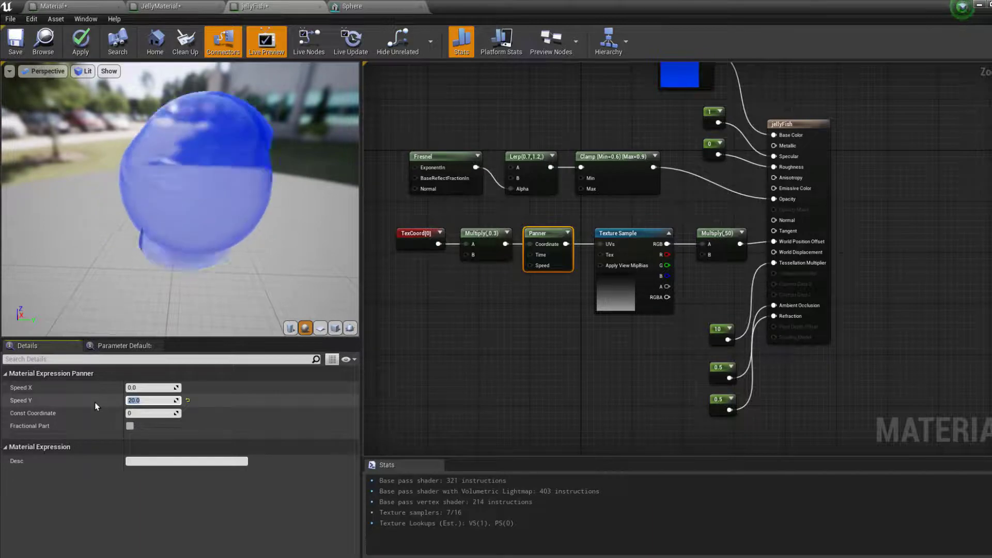
type("10")
key("Return")
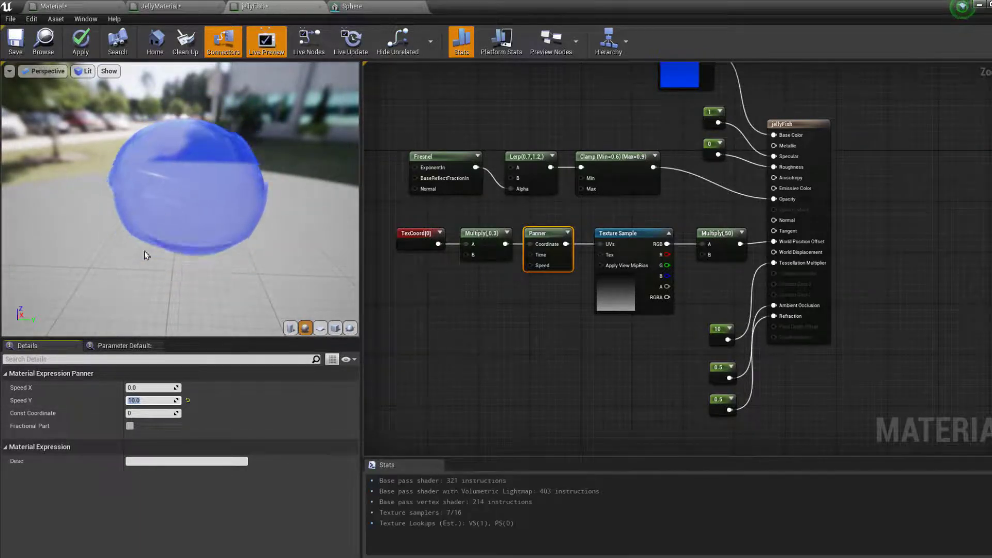
left_click(483, 237)
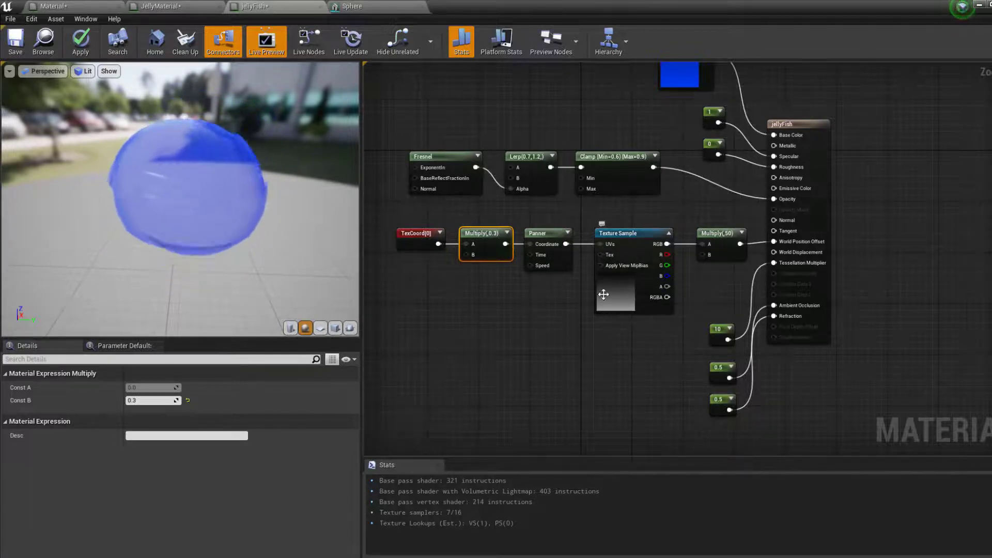
left_click(133, 400)
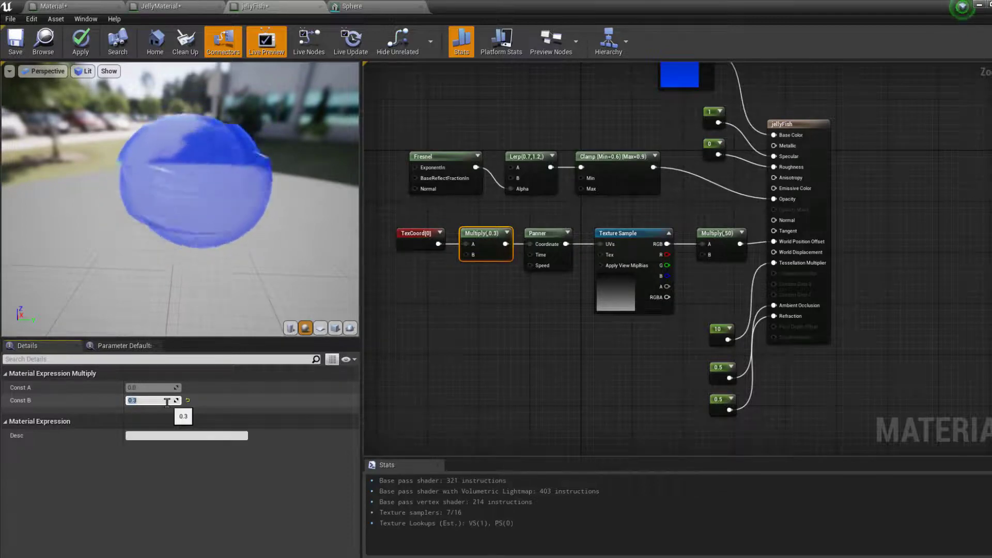
type("20")
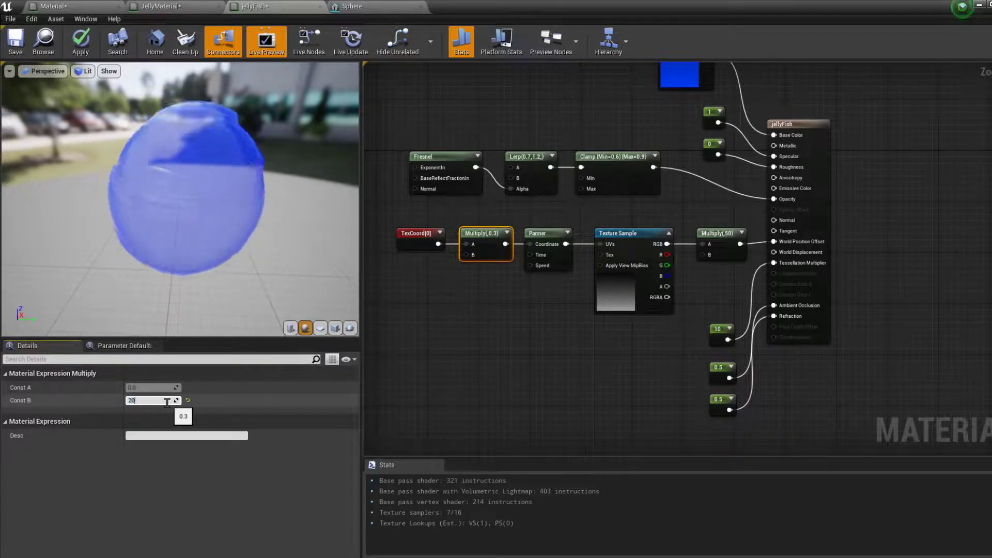
key("Return")
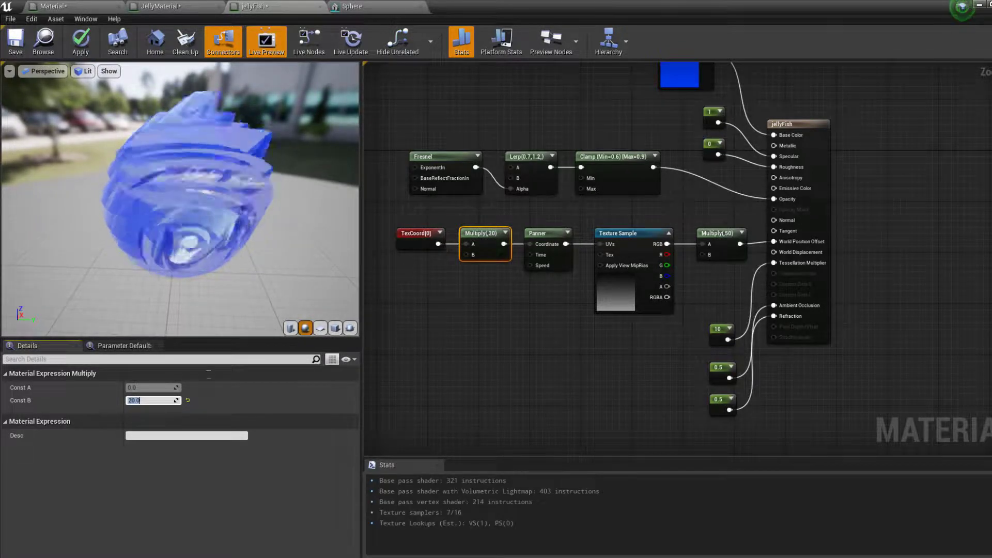
left_click_drag(215, 233, 237, 253)
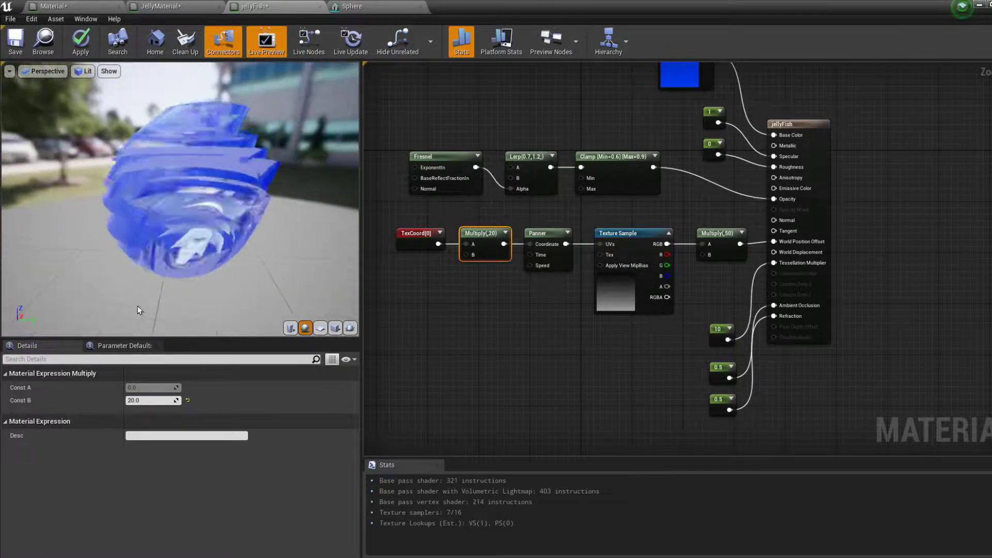
left_click(141, 397)
type("10")
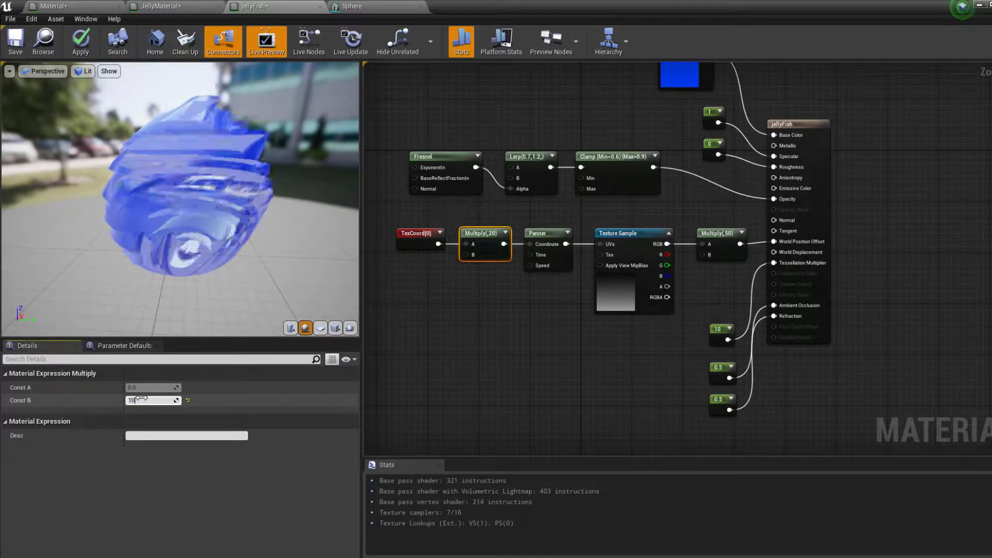
key("Return")
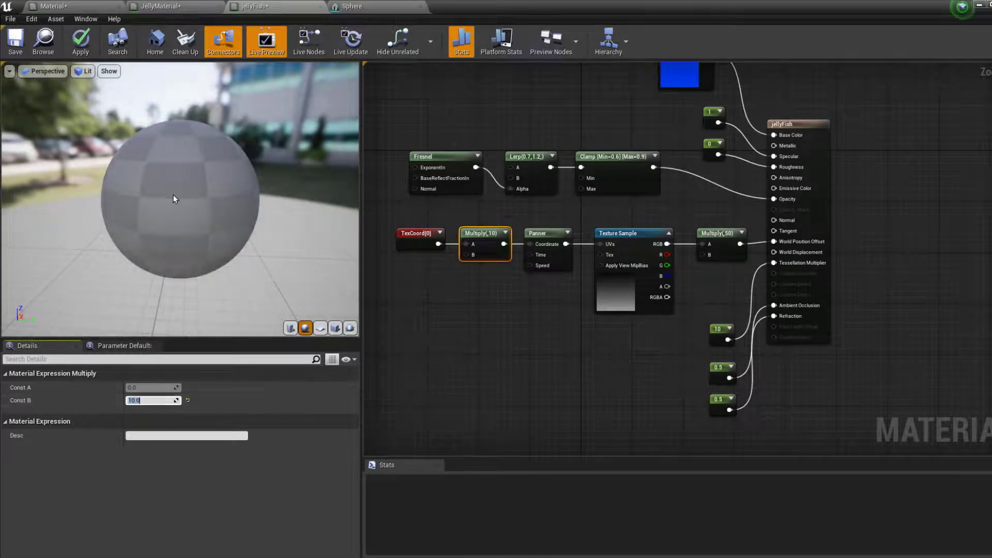
left_click_drag(180, 207, 207, 227)
mouse_move(135, 216)
left_mouse_down()
mouse_move(160, 218)
mouse_move(136, 216)
left_mouse_up()
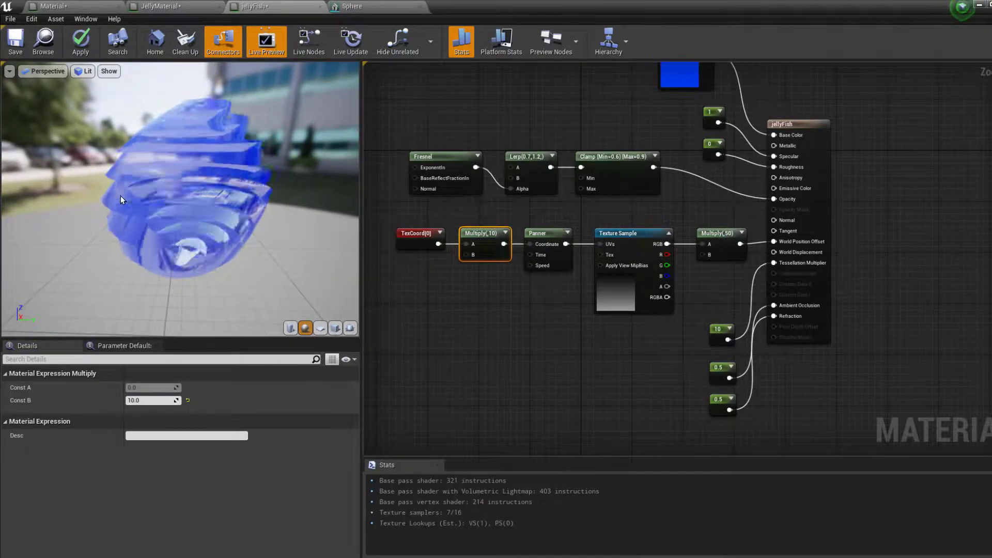
left_click_drag(218, 260, 150, 262)
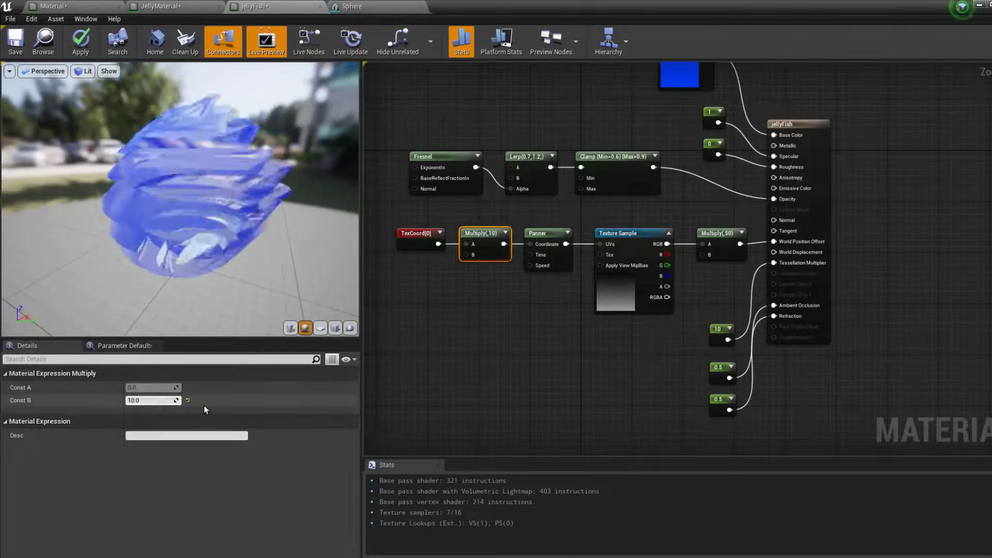
left_click(142, 399)
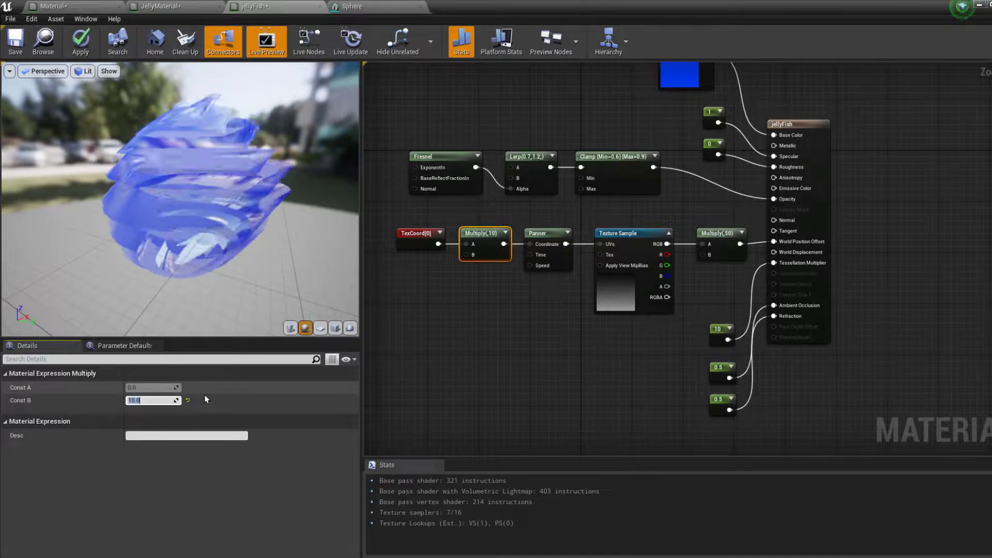
type(".3")
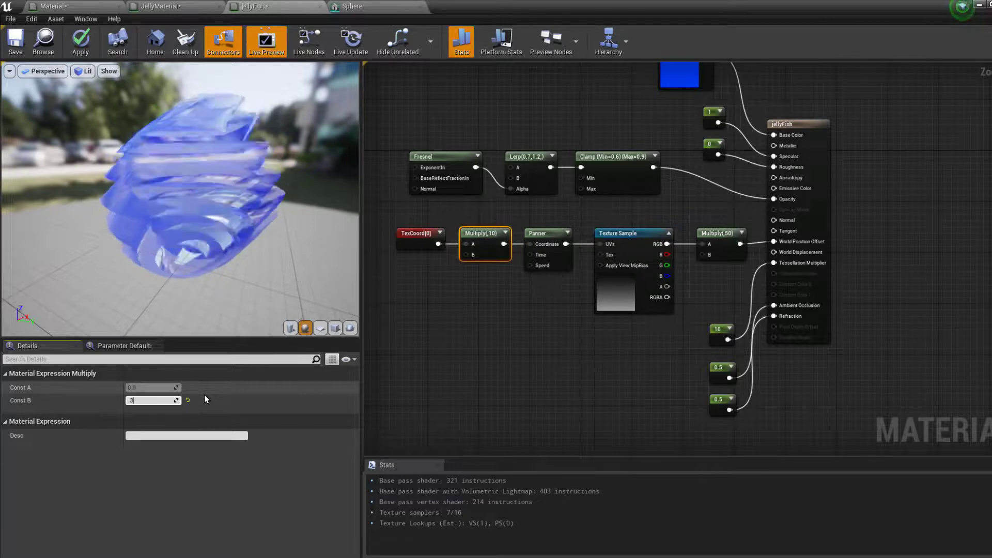
key("Return")
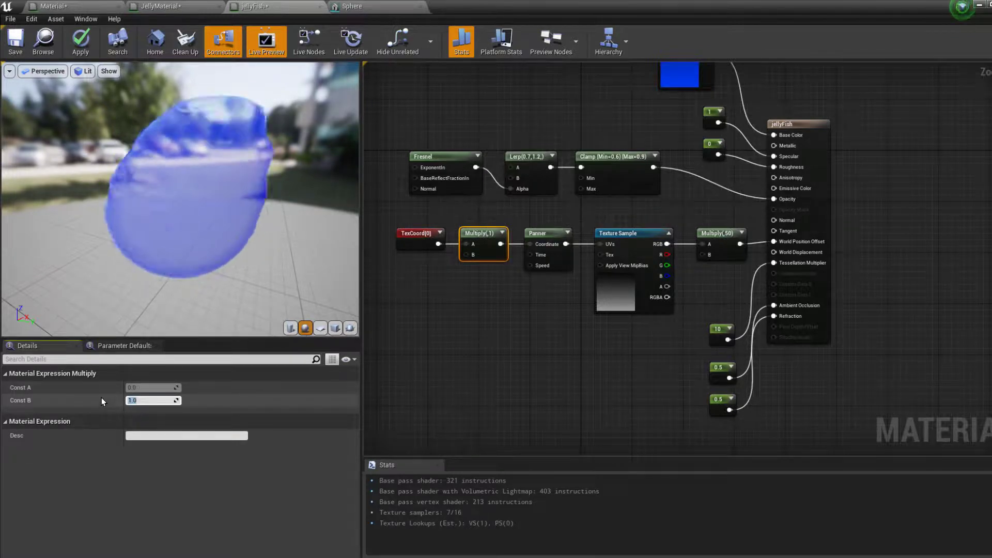
type("0.3")
key("Return")
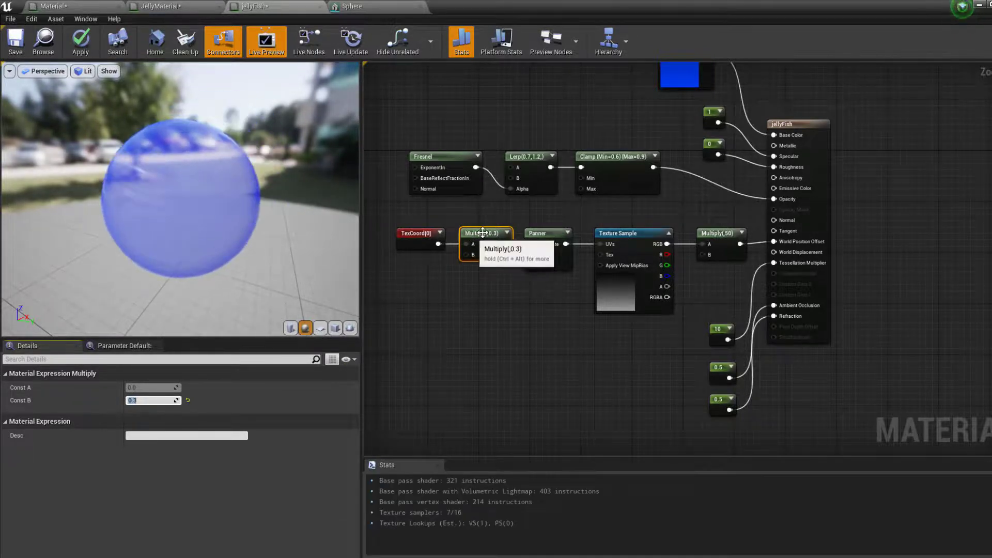
Step: Set the Panner node's Speed Y to 0.4
left_click(537, 236)
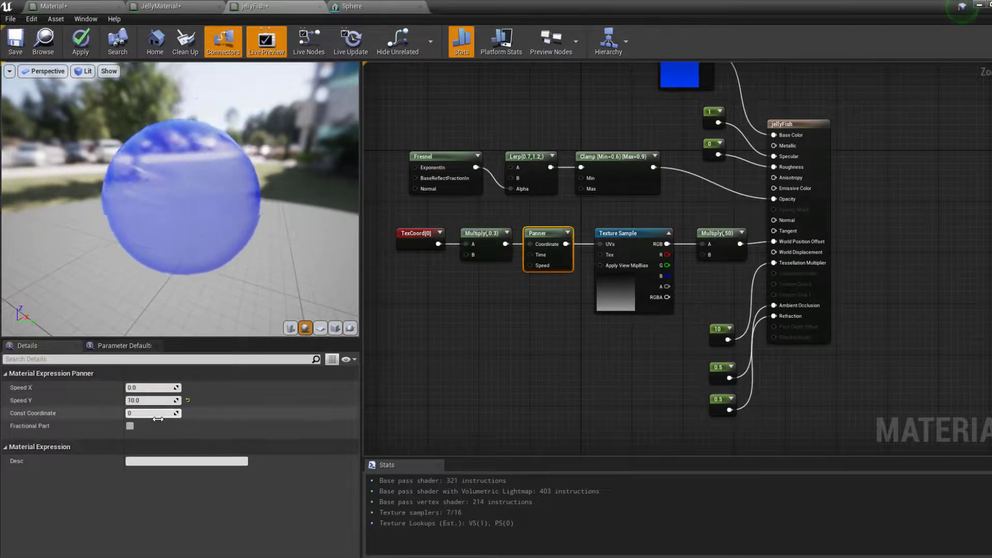
left_click(136, 400)
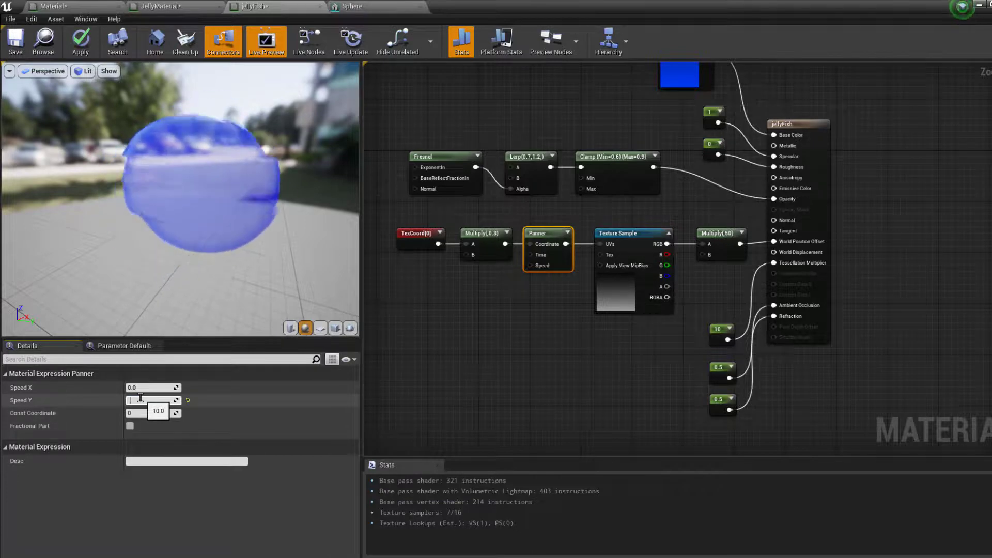
type("0.4")
key("Return")
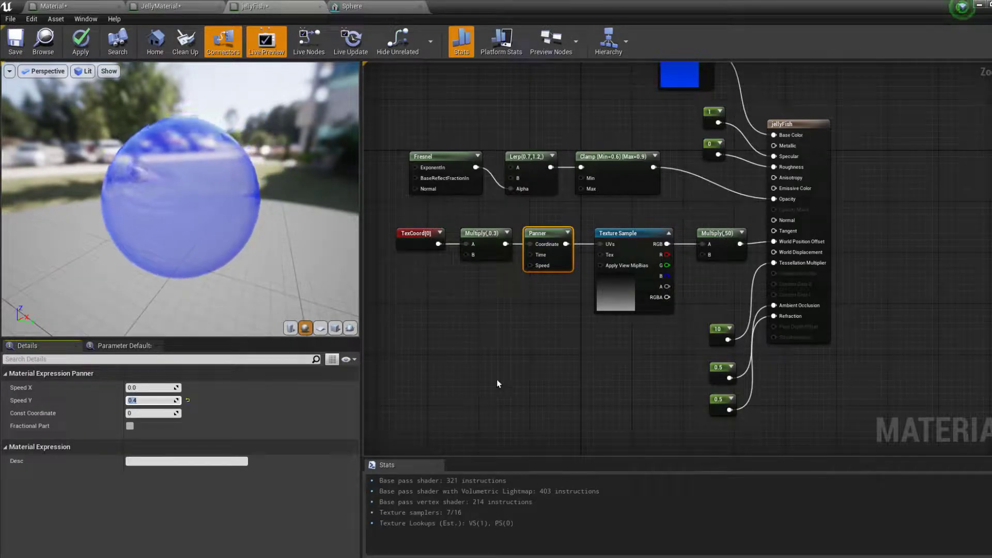
Step: Lower the offset Multiply node's Const B from 50 to 10
left_click(715, 238)
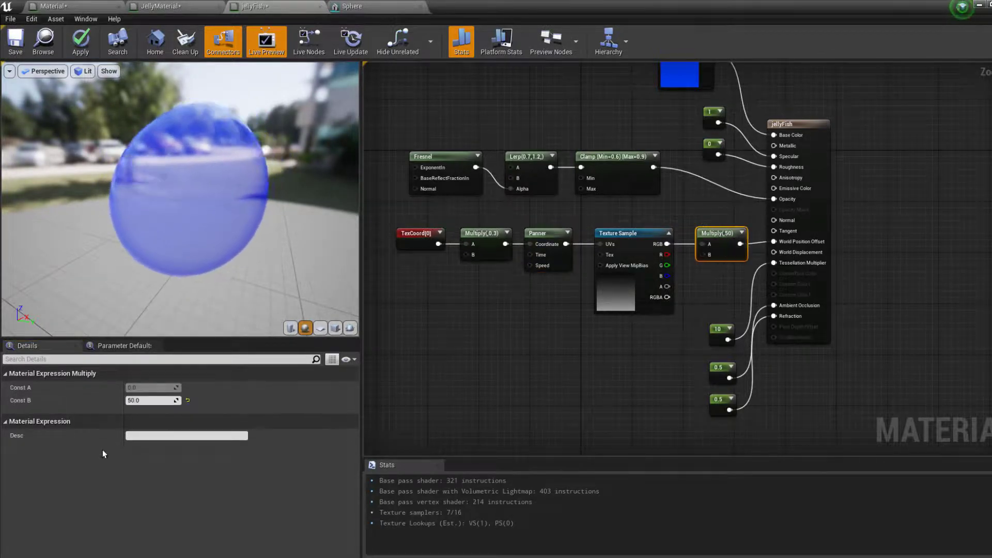
type("10")
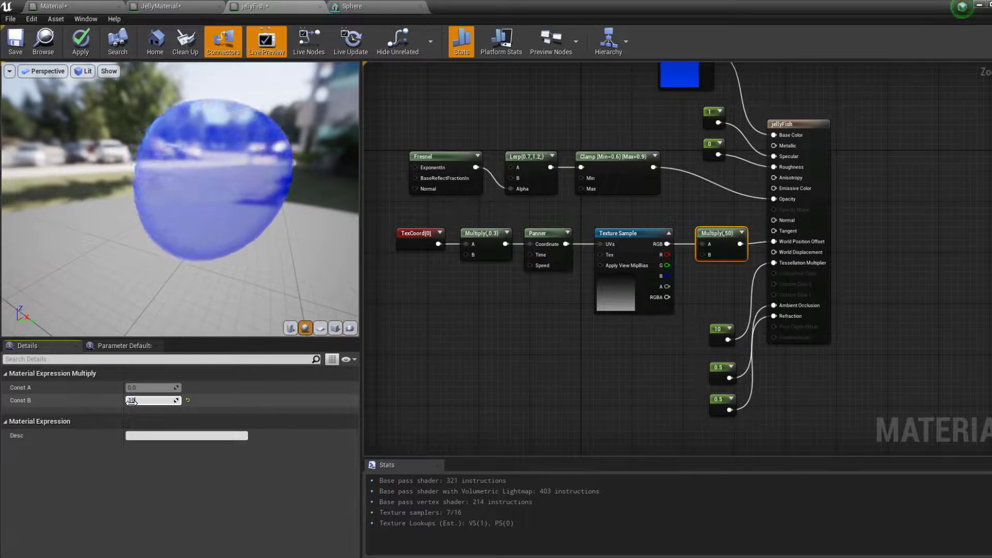
key("Return")
Step: Move the constant 10 node up beside the other inputs, then marquee-select every node
right_click_drag(662, 368, 611, 356)
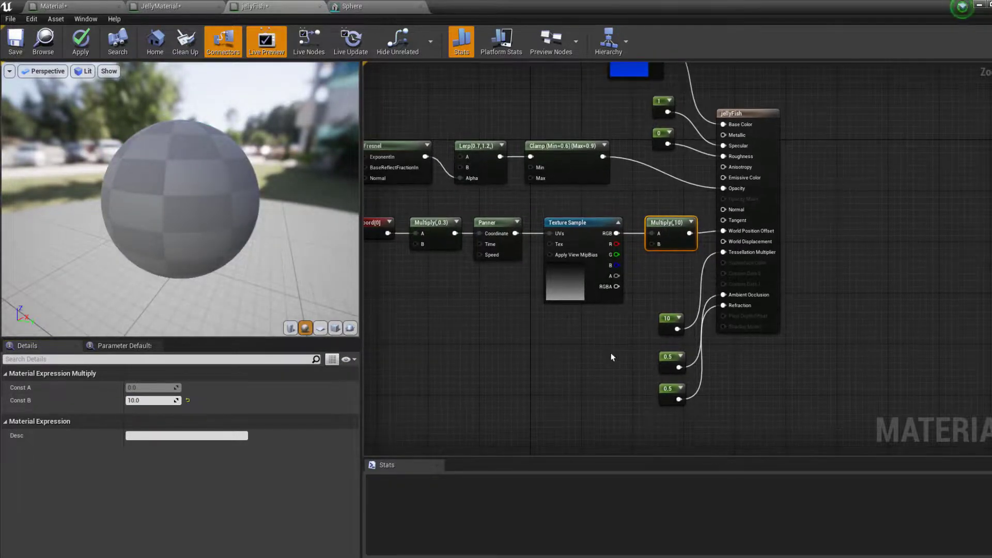
left_click_drag(667, 325, 667, 287)
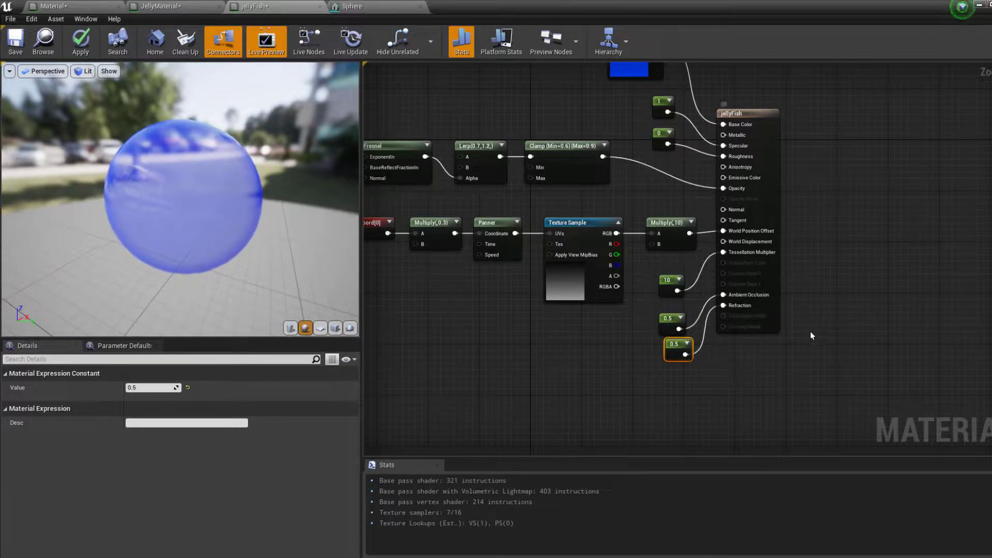
right_click_drag(669, 359, 586, 428)
right_click_drag(511, 416, 545, 407)
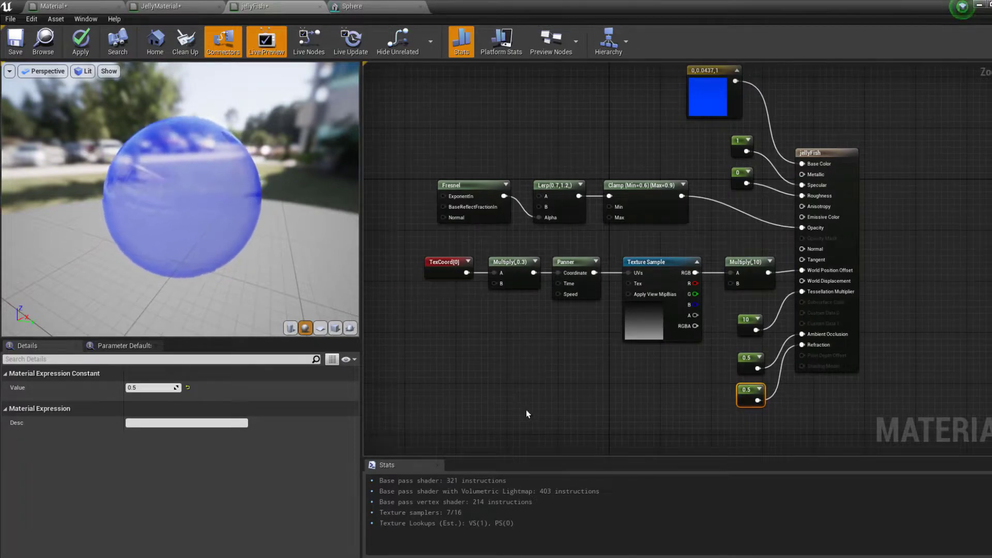
right_click_drag(545, 420, 542, 426)
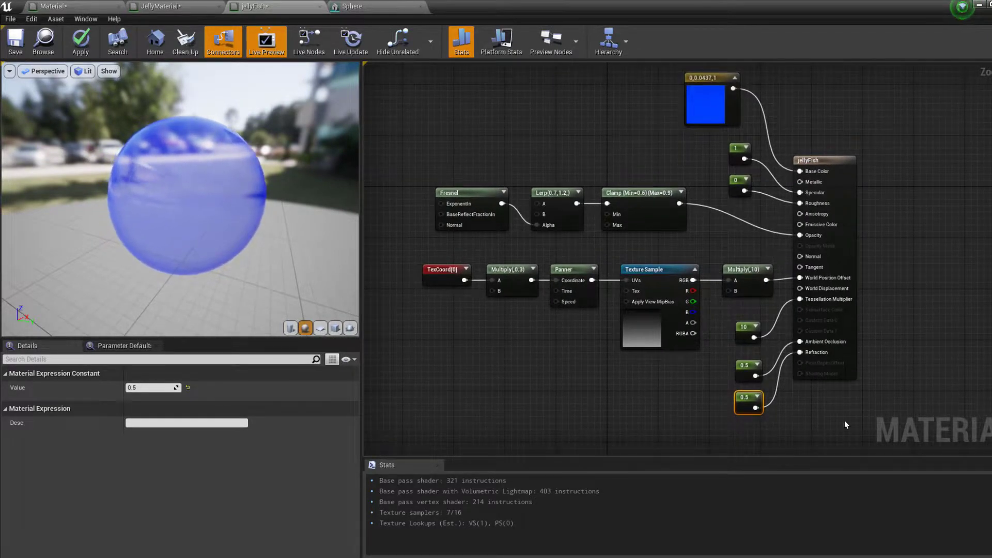
left_click_drag(878, 429, 465, 116)
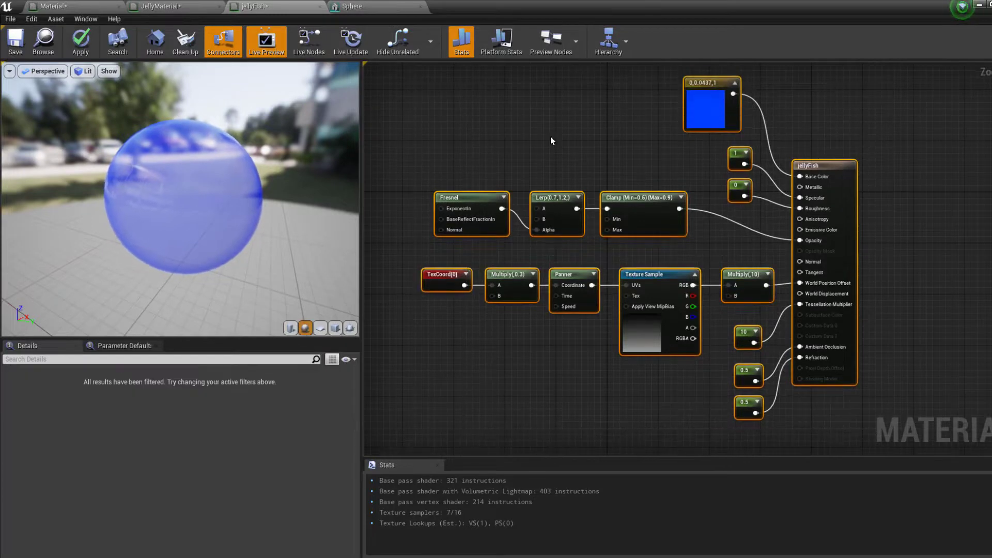